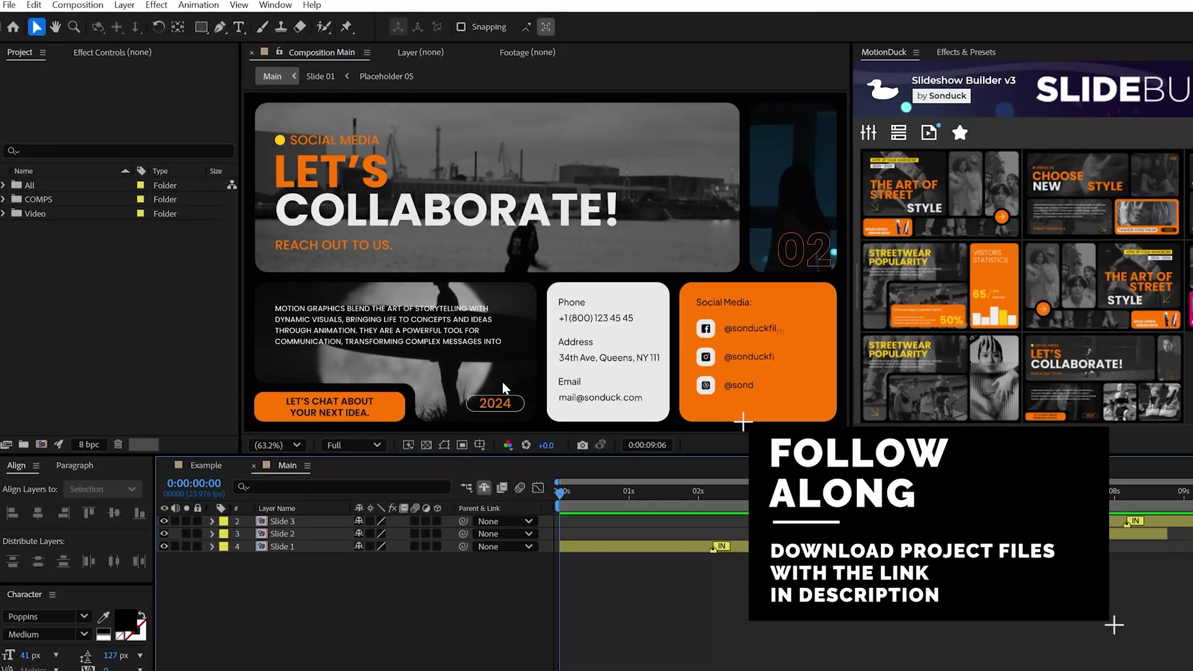
# Create a new 1920 x 1080 px composition named Main.
pyautogui.click(43, 459)
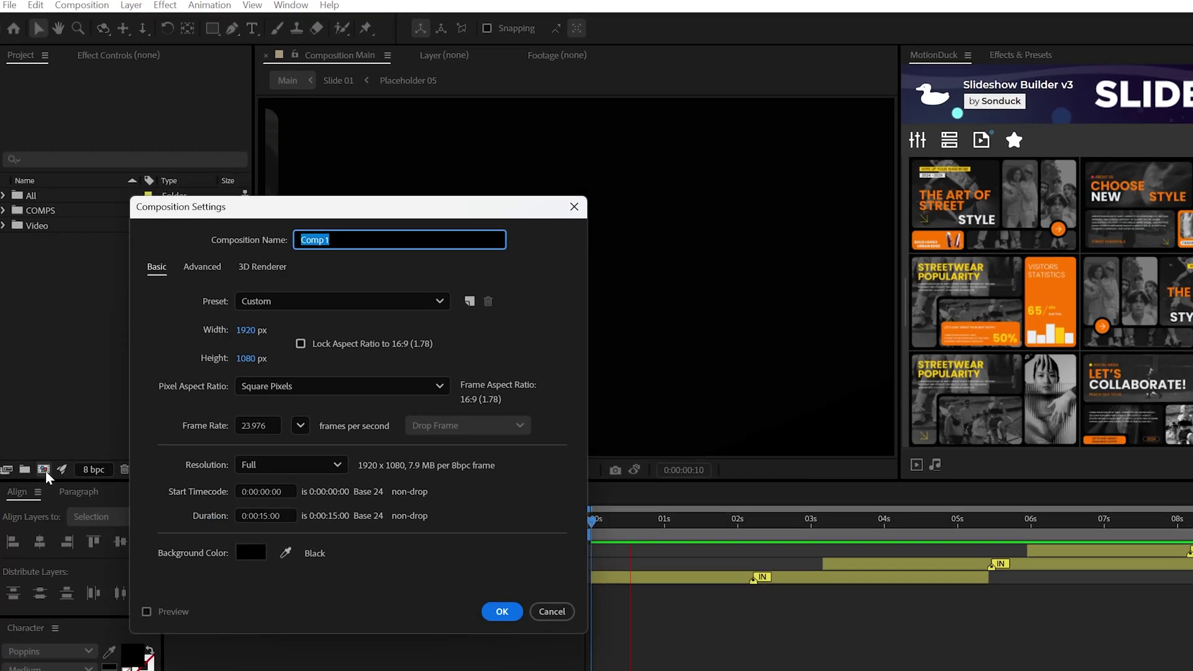
pyautogui.write('Main')
pyautogui.press('Return')
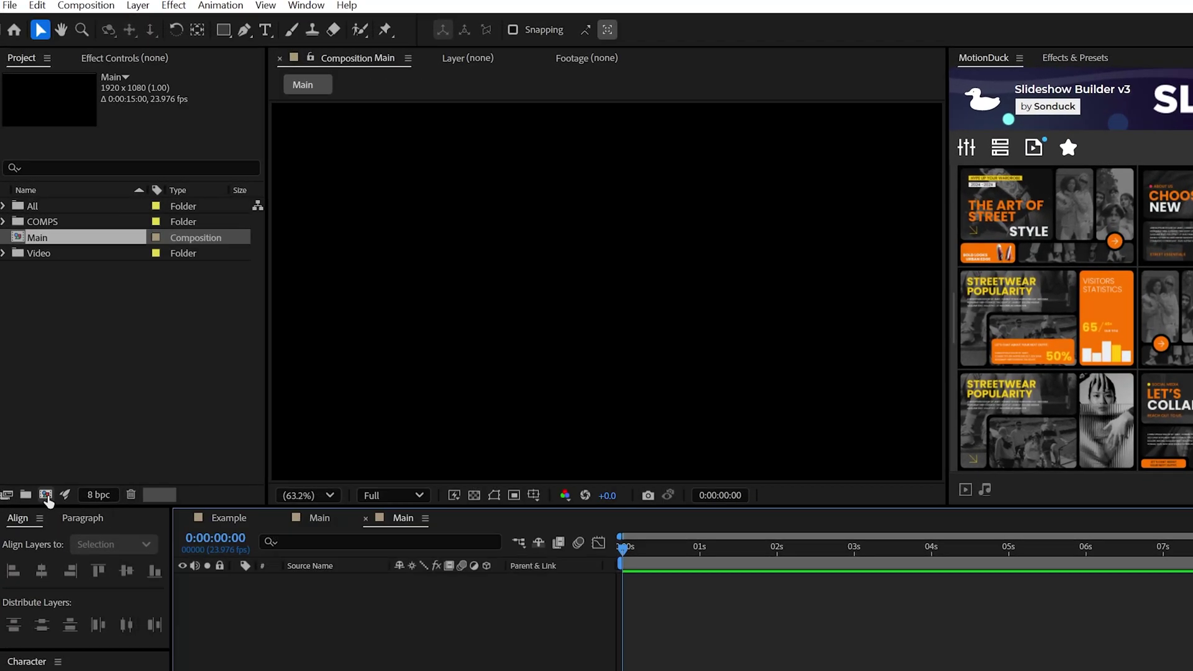
# Draw a white rounded rectangle about 1002 x 683 px in the frame's upper left and a shorter separate one beneath it.
pyautogui.click(233, 31)
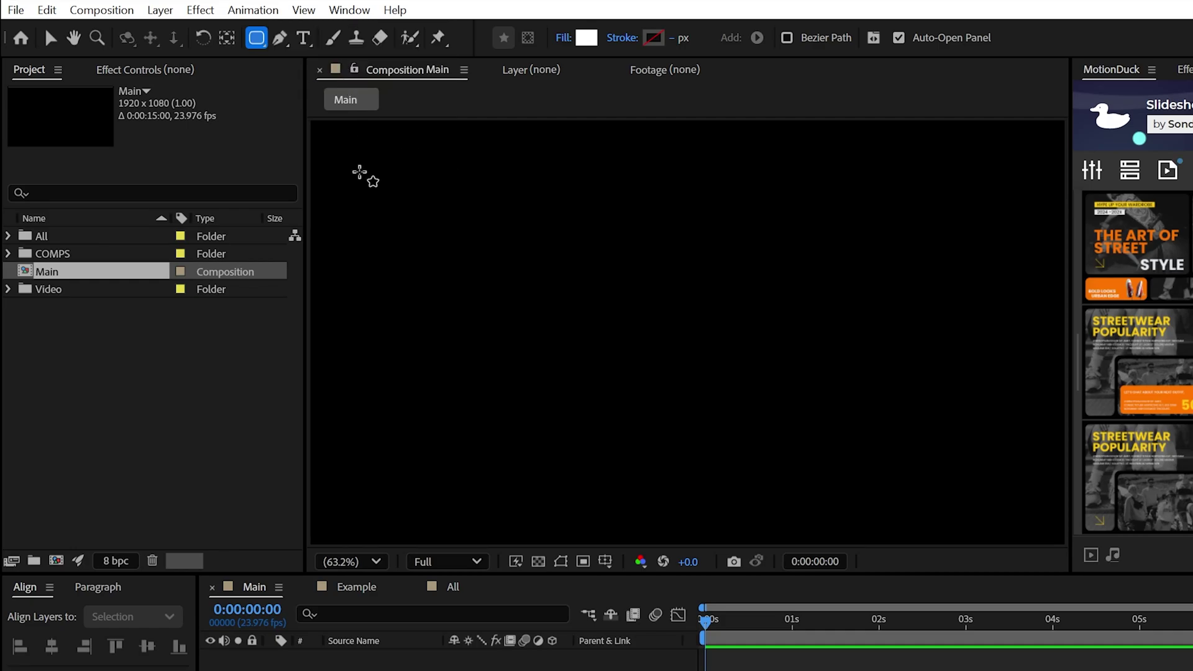
pyautogui.moveTo(343, 148)
pyautogui.mouseDown()
pyautogui.moveTo(593, 333)
pyautogui.moveTo(606, 397)
pyautogui.moveTo(727, 401)
pyautogui.moveTo(683, 381)
pyautogui.mouseUp()
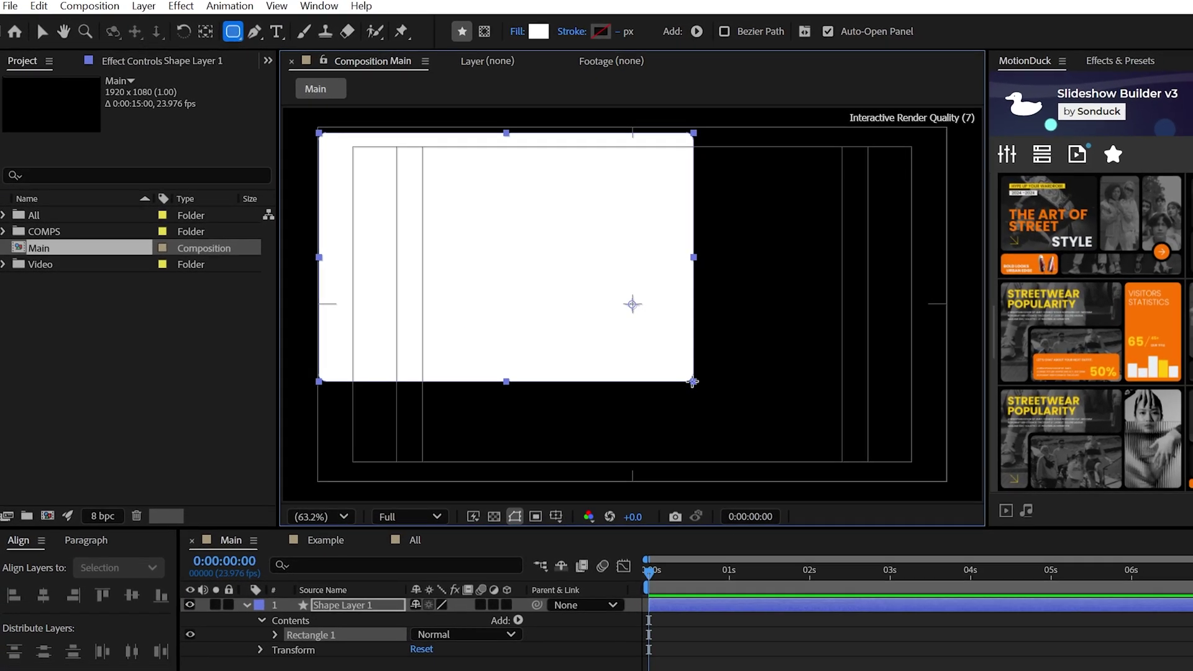
pyautogui.hotkey('ctrl', 'shift', 'a')
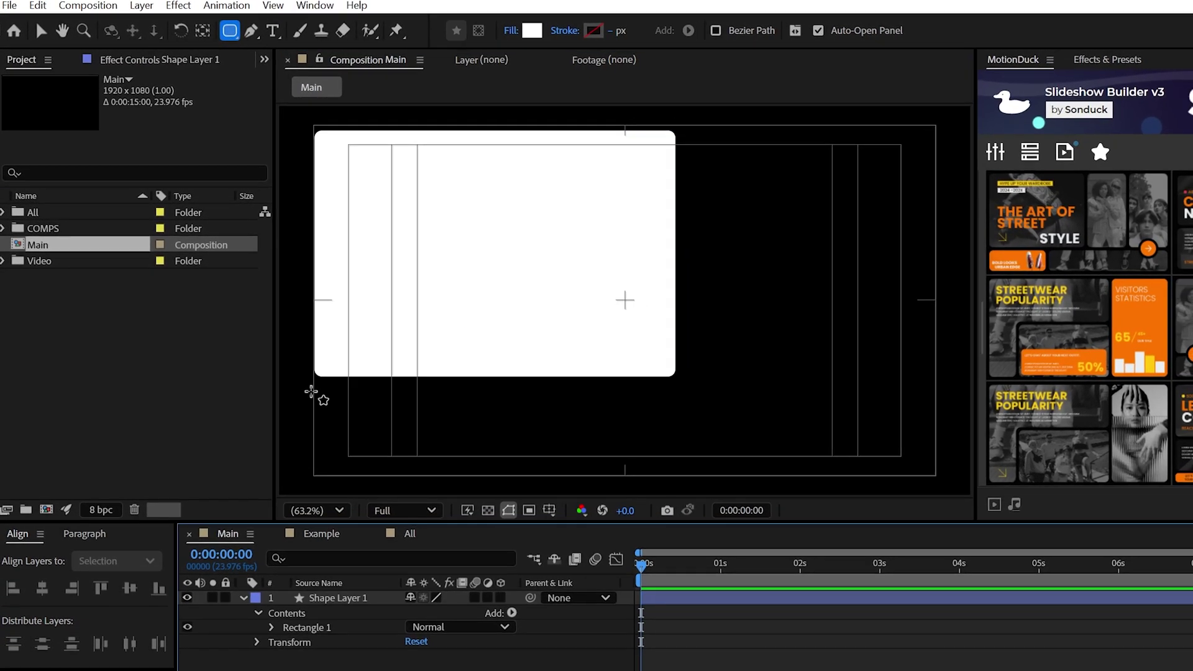
pyautogui.moveTo(319, 396); pyautogui.dragTo(683, 490)
# Duplicate a rectangle layer, reorder the copy in the layer stack and move it horizontally beside the original to extend the collage grid.
pyautogui.click(336, 665)
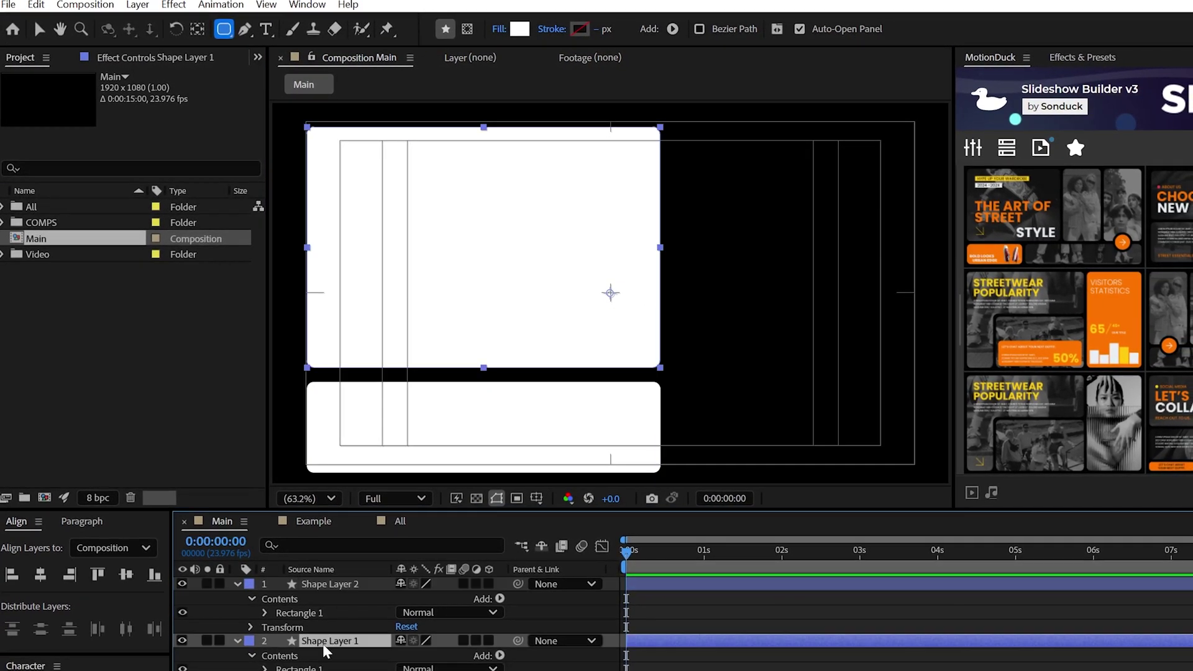
pyautogui.hotkey('ctrl', 'd')
pyautogui.moveTo(324, 644); pyautogui.dragTo(319, 578)
pyautogui.press('v')
pyautogui.moveTo(453, 278); pyautogui.dragTo(682, 280)
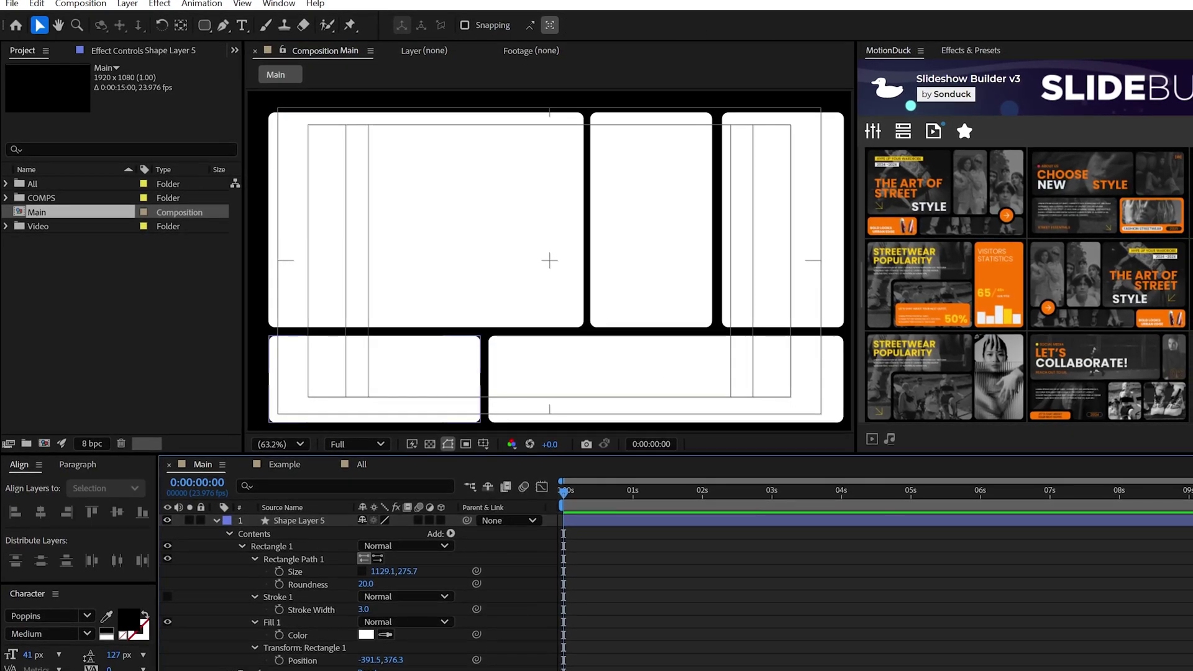
# Set the corner roundness of the large rectangle on Shape Layer 1 to 40.
pyautogui.click(241, 546)
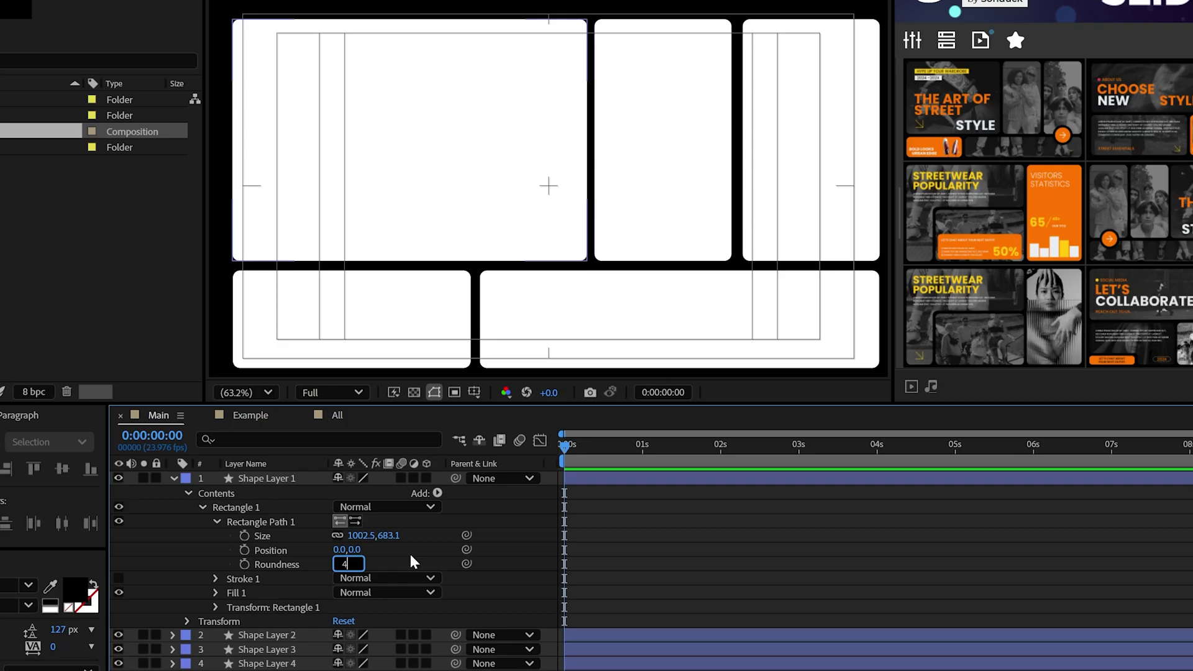
pyautogui.click(188, 493)
pyautogui.click(173, 521)
pyautogui.click(217, 564)
pyautogui.click(342, 607)
pyautogui.write('40')
pyautogui.press('Return')
pyautogui.click(173, 521)
pyautogui.click(173, 535)
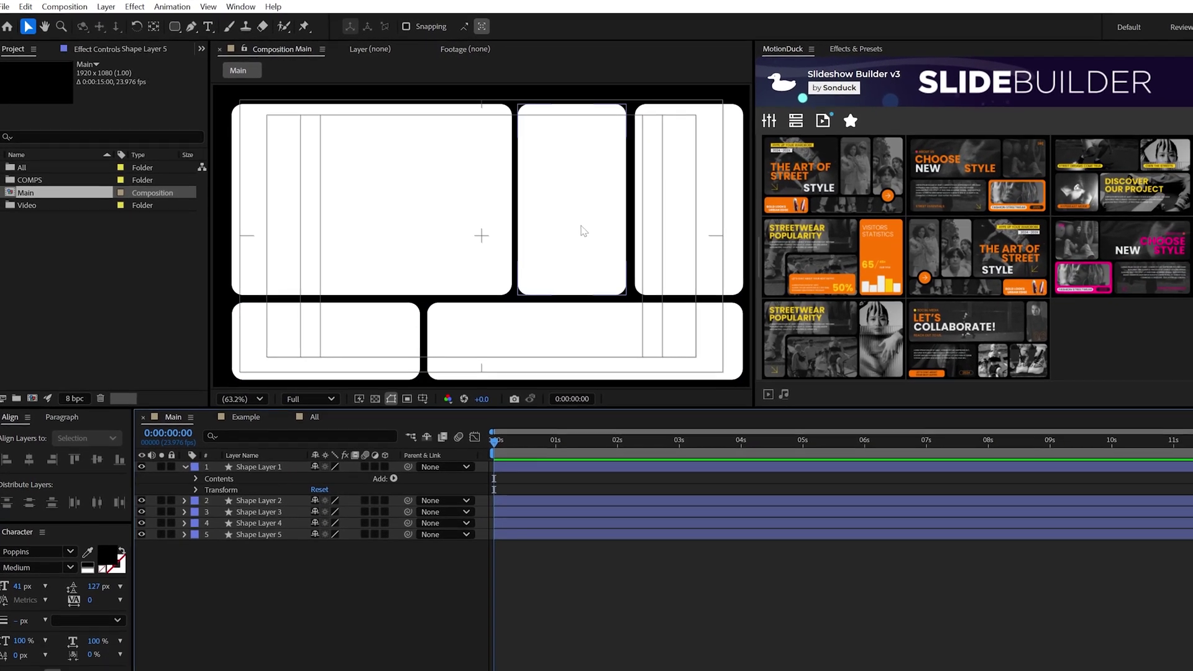
pyautogui.click(485, 258)
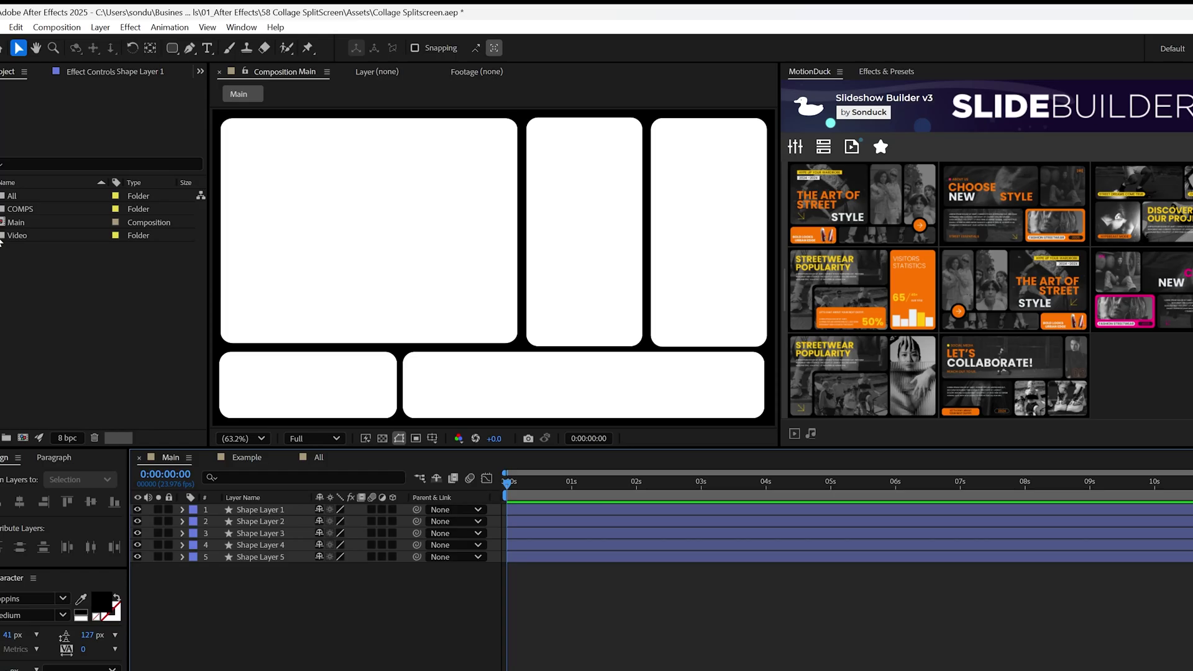
# Place the Video 1 clip from the Video folder directly above Shape Layer 1 in the Main timeline.
pyautogui.click(0, 237)
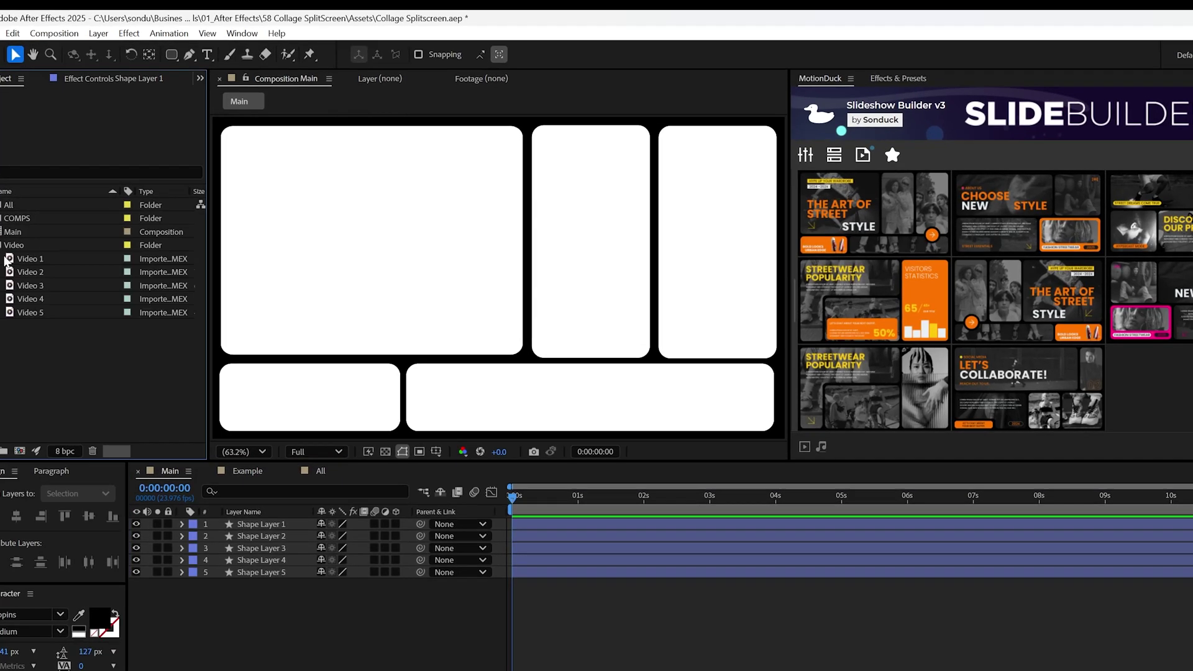
pyautogui.moveTo(28, 249); pyautogui.dragTo(277, 507)
pyautogui.moveTo(288, 566); pyautogui.dragTo(288, 563)
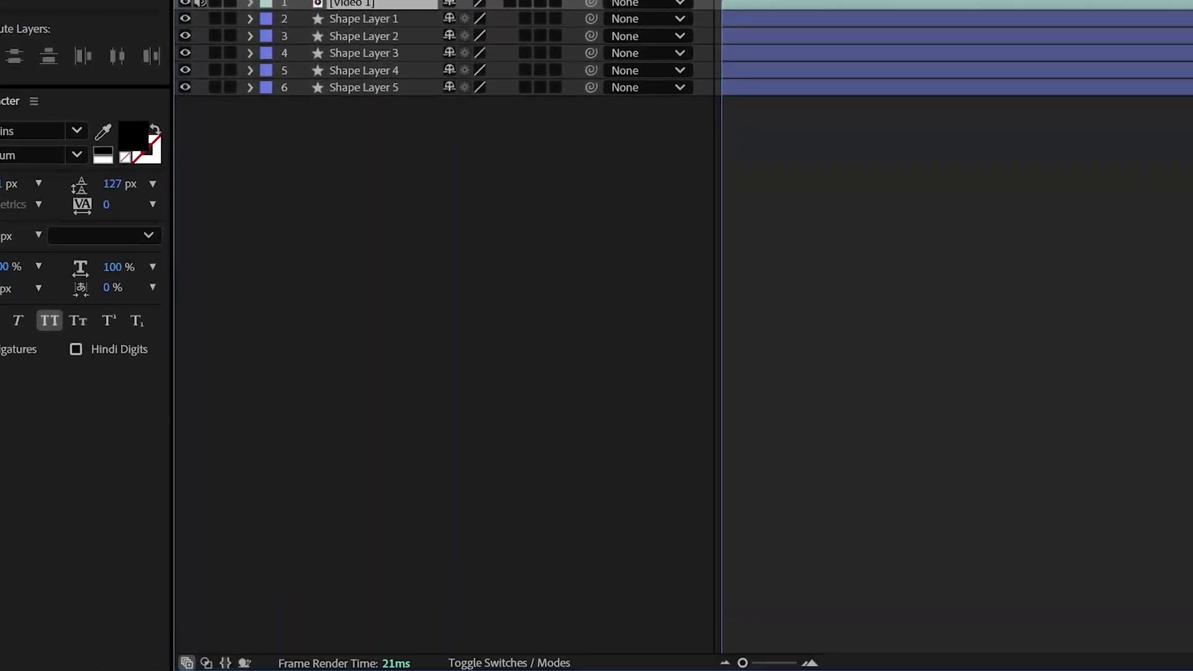
# Use Shape Layer 1 as the track matte for Video 1 and reveal the clip's transform properties.
pyautogui.click(394, 670)
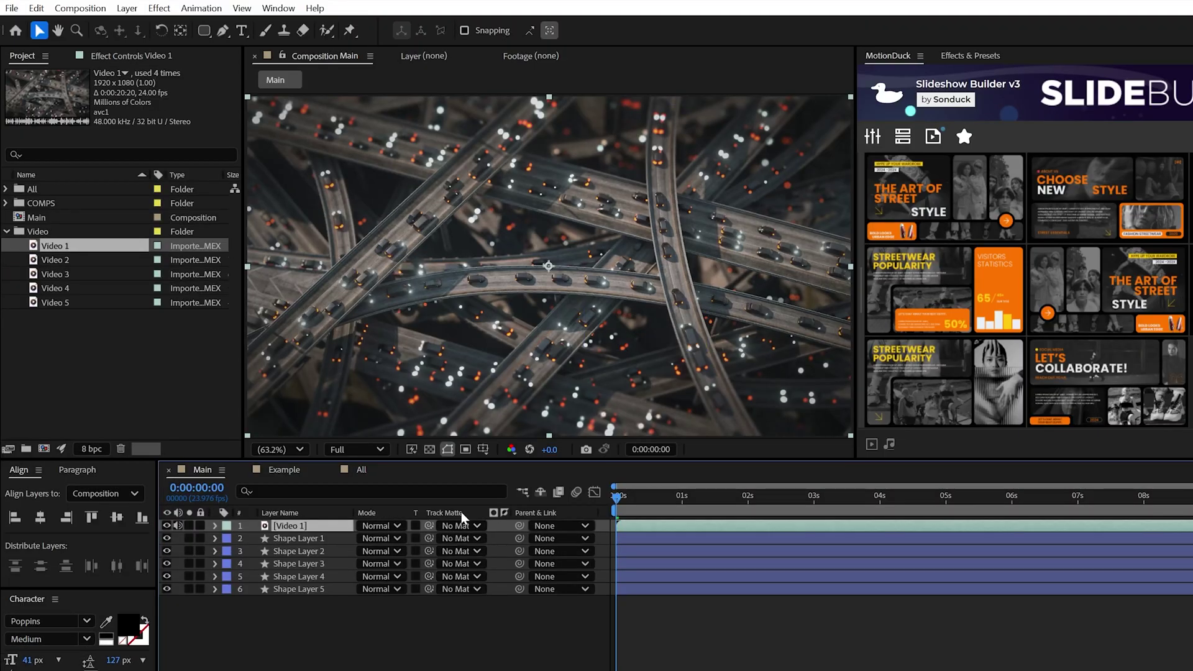
pyautogui.click(449, 526)
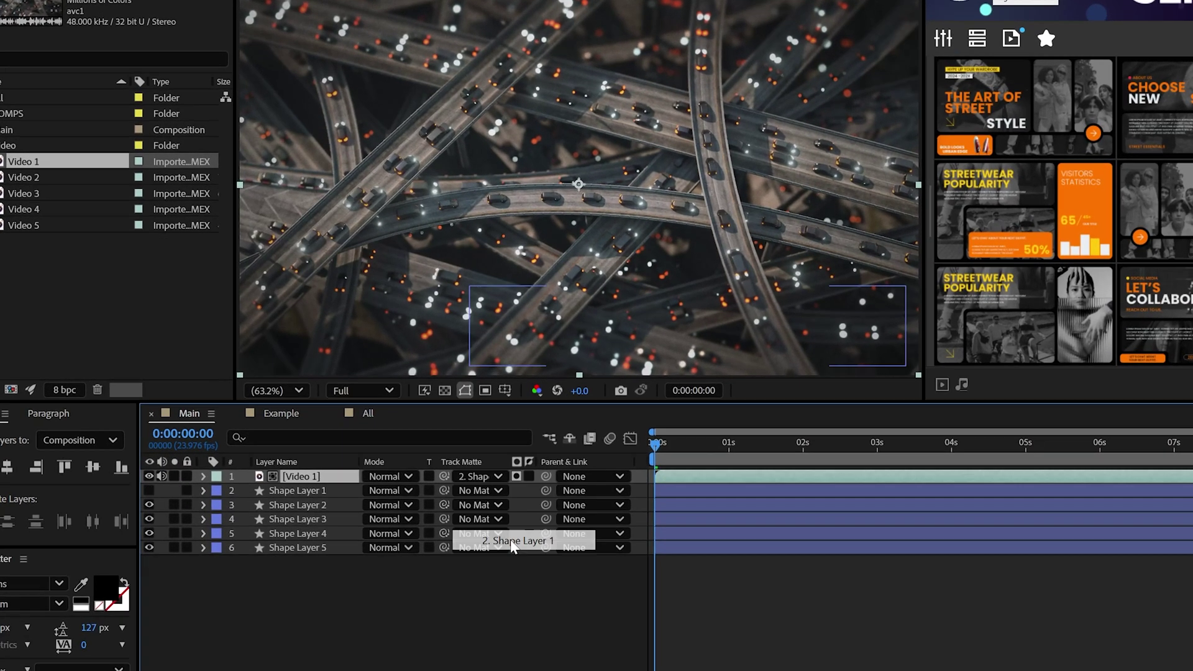
pyautogui.click(494, 584)
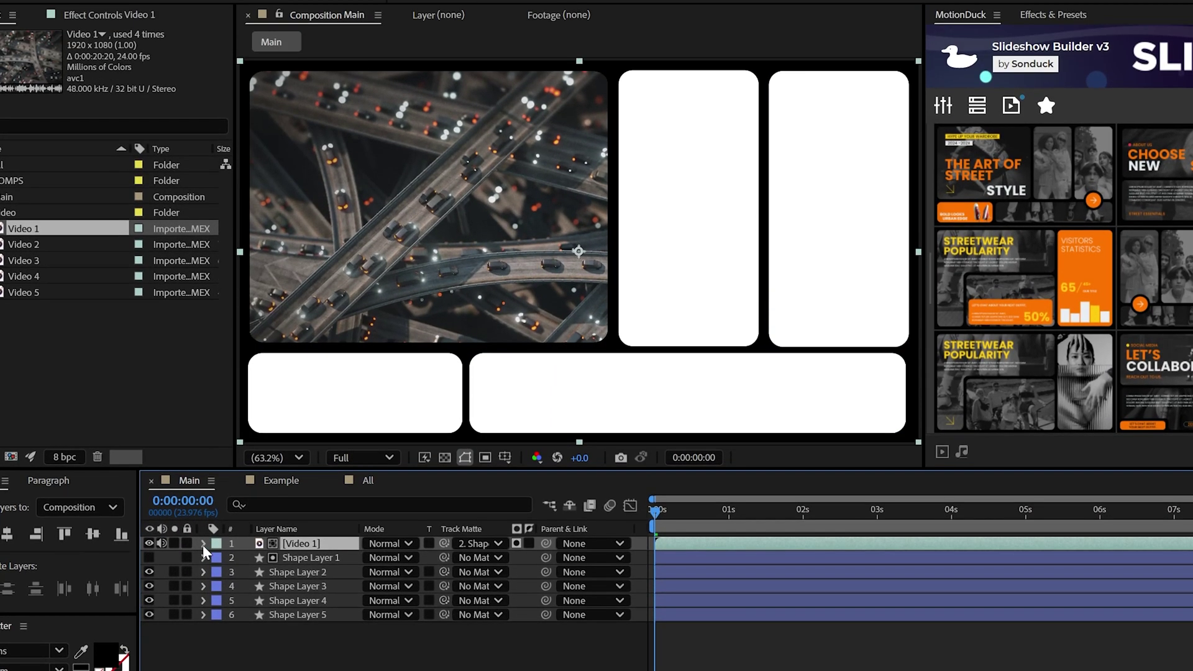
pyautogui.click(204, 476)
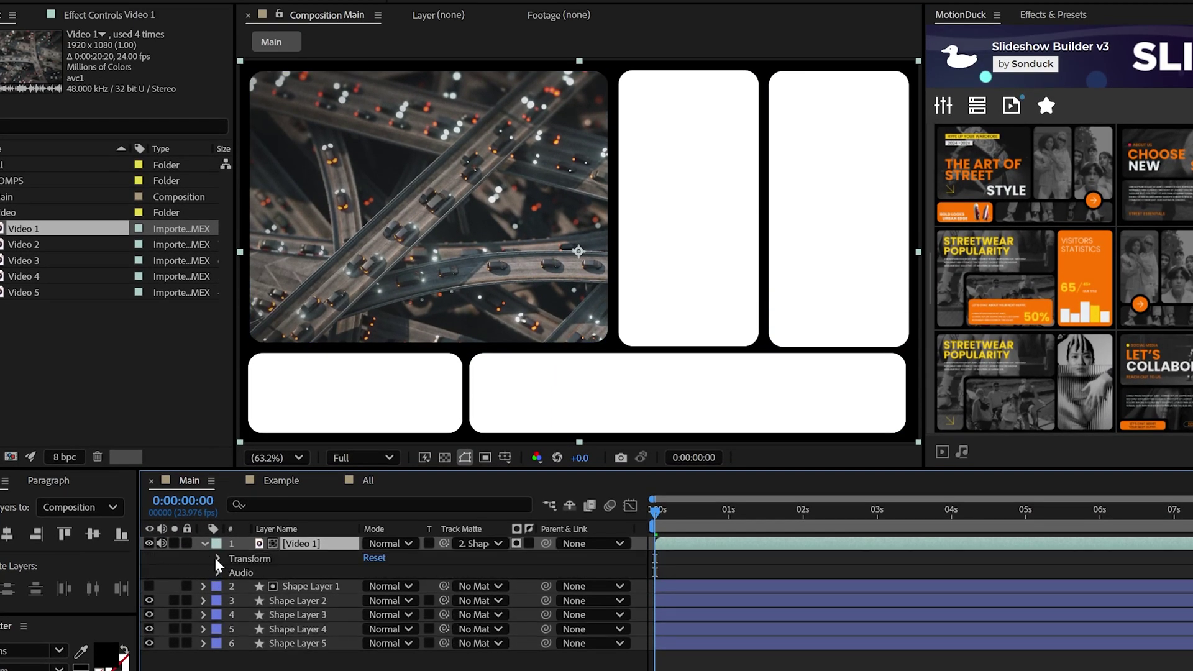
pyautogui.click(218, 559)
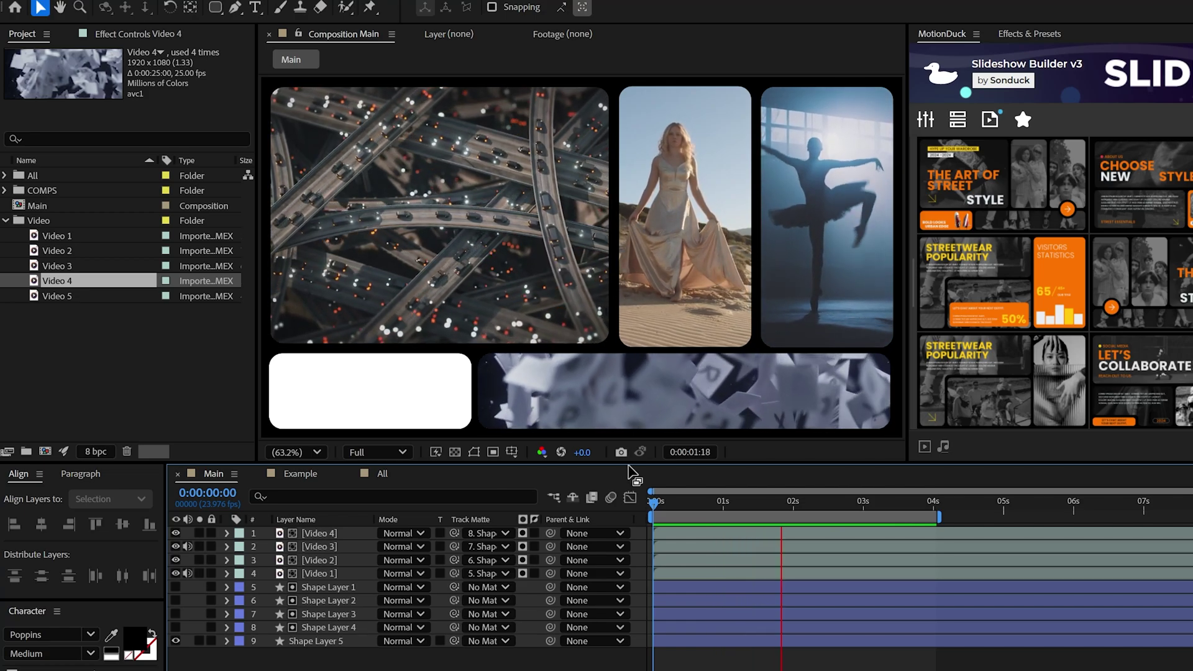
# Change the fill of the white lower-left rectangle, Shape Layer 5, to orange.
pyautogui.click(355, 412)
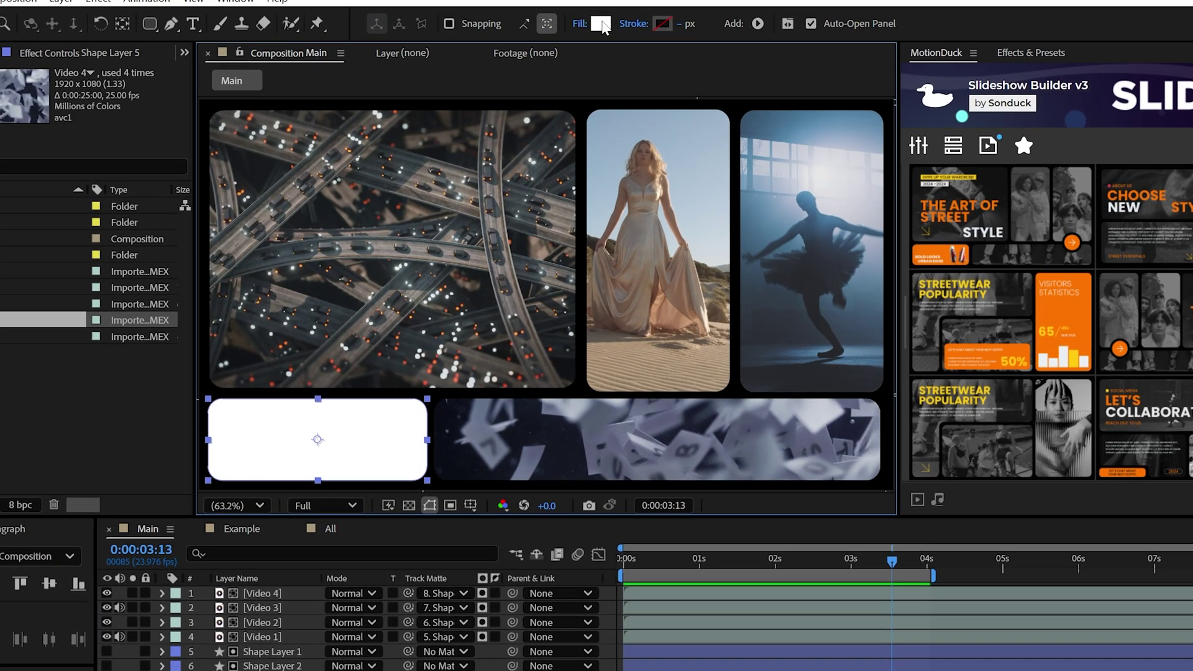
pyautogui.click(633, 7)
pyautogui.write('F77201')
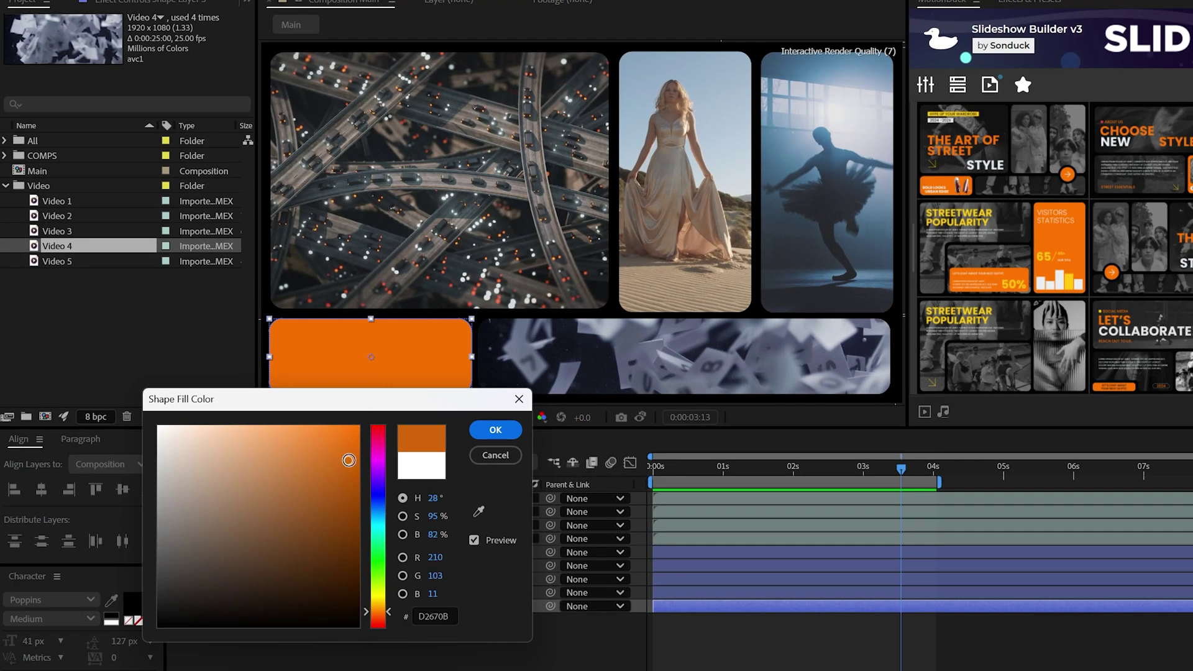
pyautogui.click(492, 430)
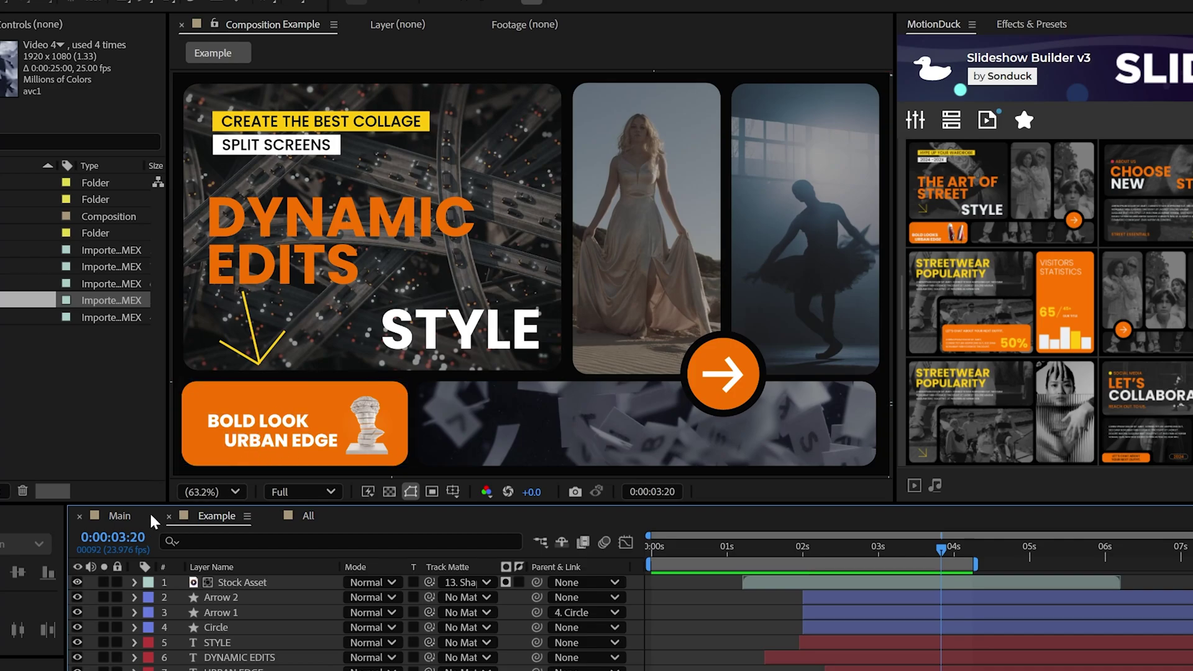
# Return to the Main composition and snap Shape Layer 1's anchor point to the middle of its left edge.
pyautogui.click(132, 518)
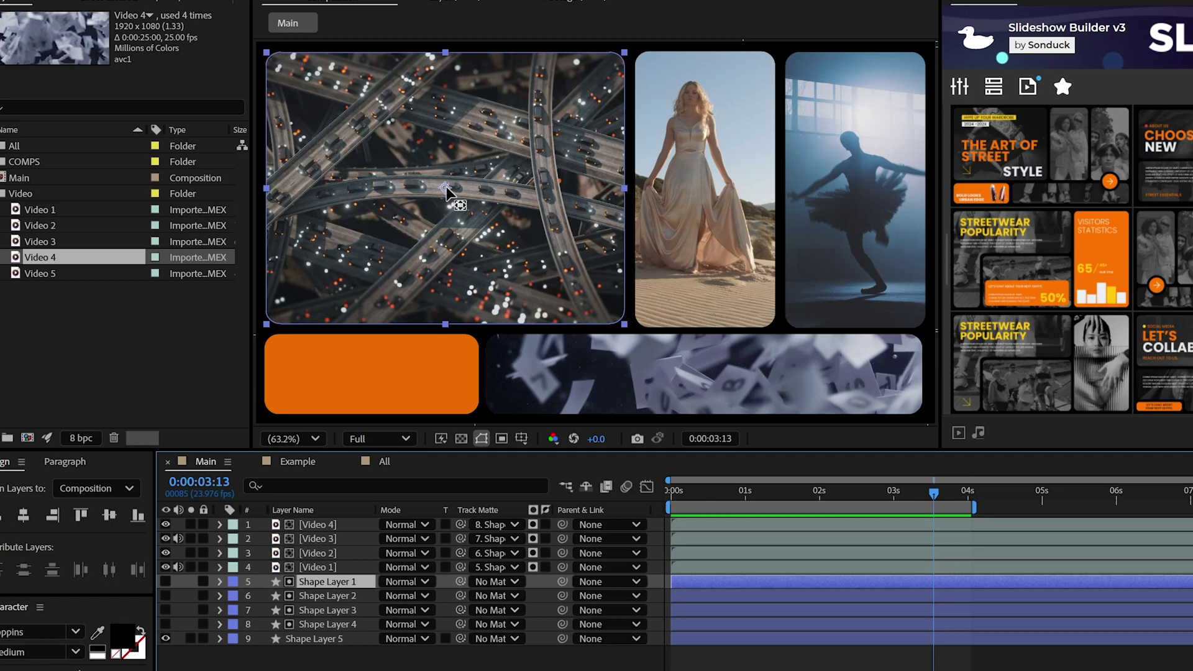
pyautogui.moveTo(445, 188); pyautogui.dragTo(279, 188)
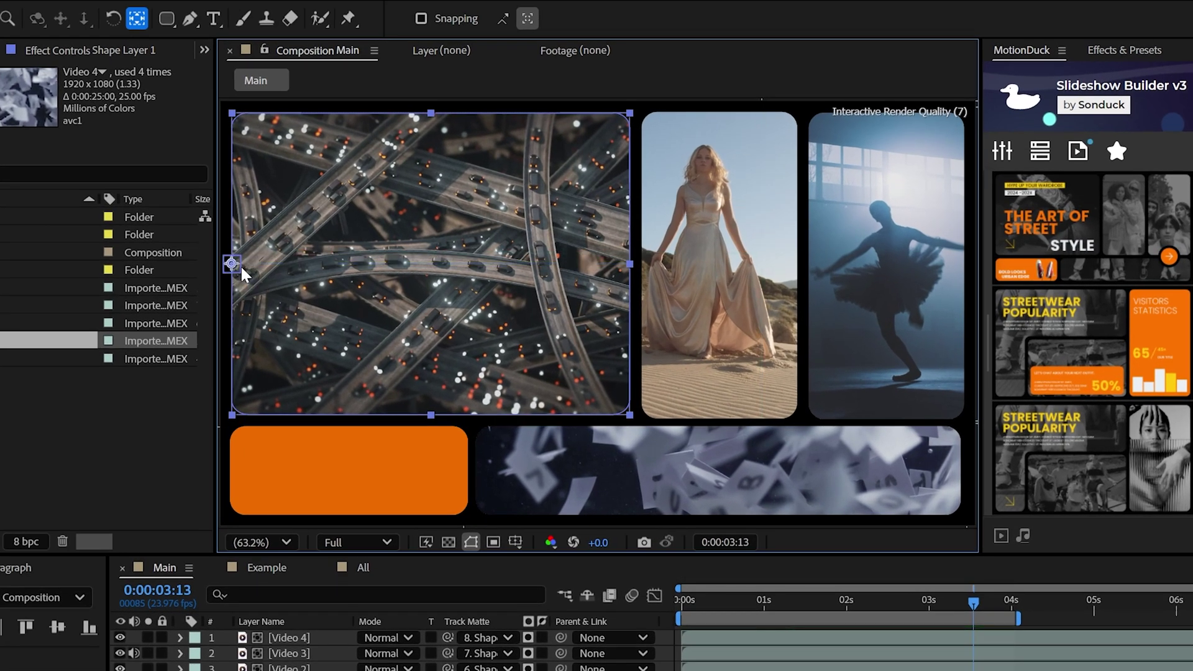
pyautogui.moveTo(258, 271); pyautogui.dragTo(232, 264)
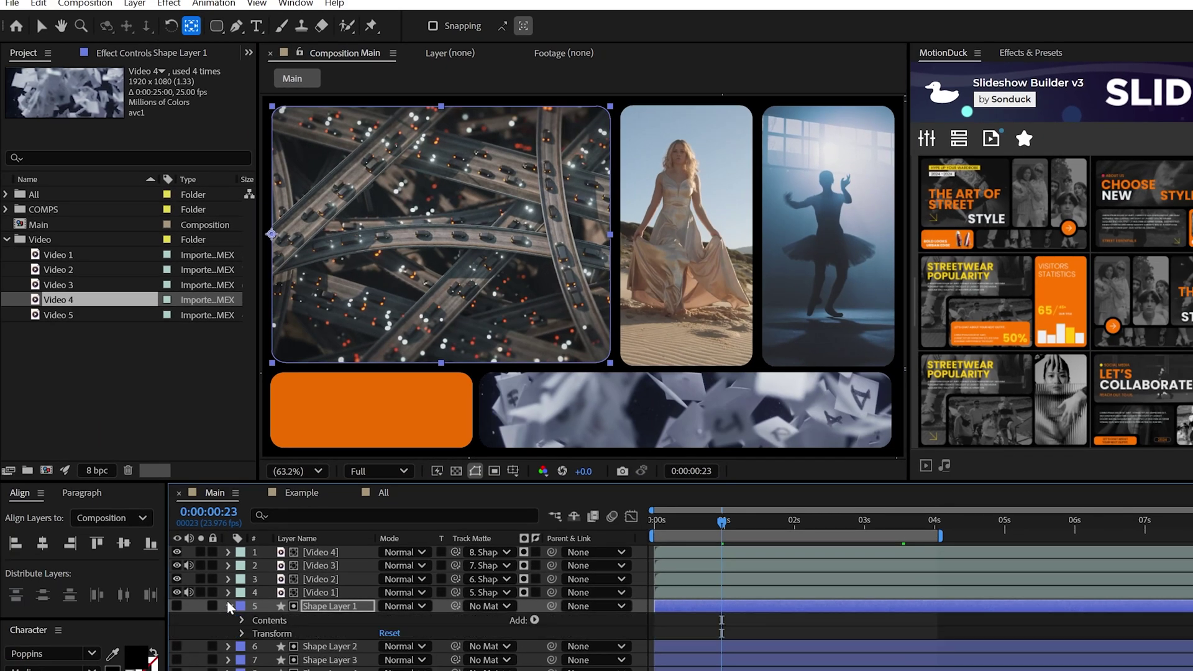
# Keyframe Shape Layer 1's unlinked Scale at 100% at 0:00:00:23 and 0% width at 0:00:00:00, and preview it.
pyautogui.click(241, 634)
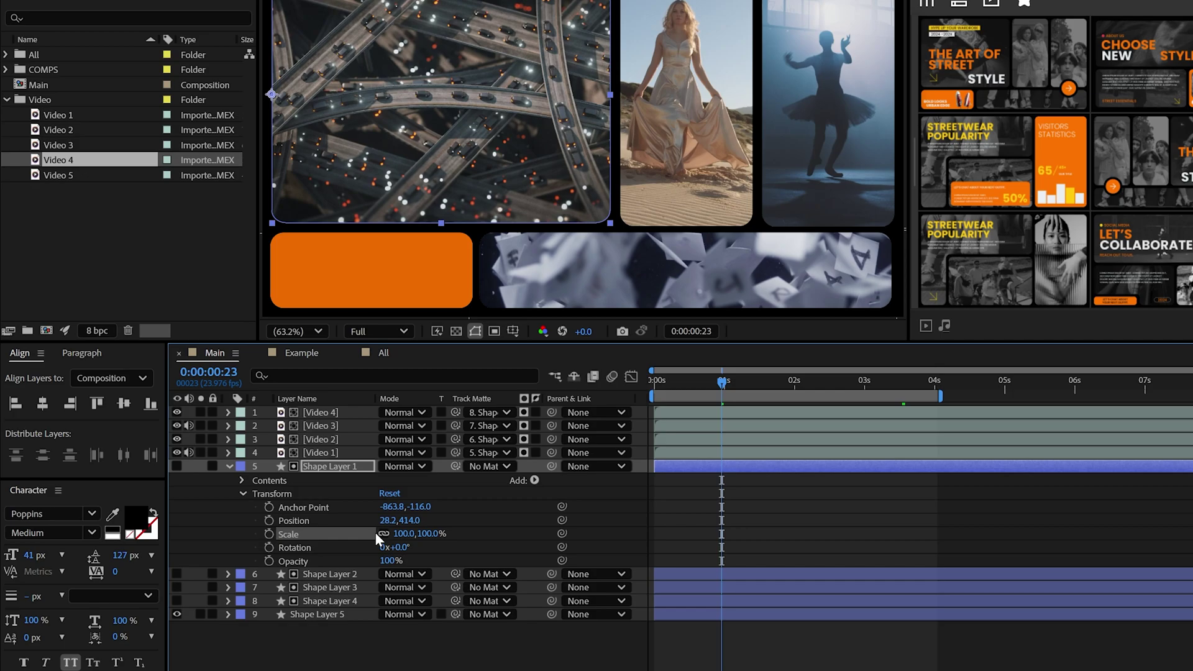
pyautogui.click(383, 534)
pyautogui.moveTo(662, 384); pyautogui.dragTo(654, 384)
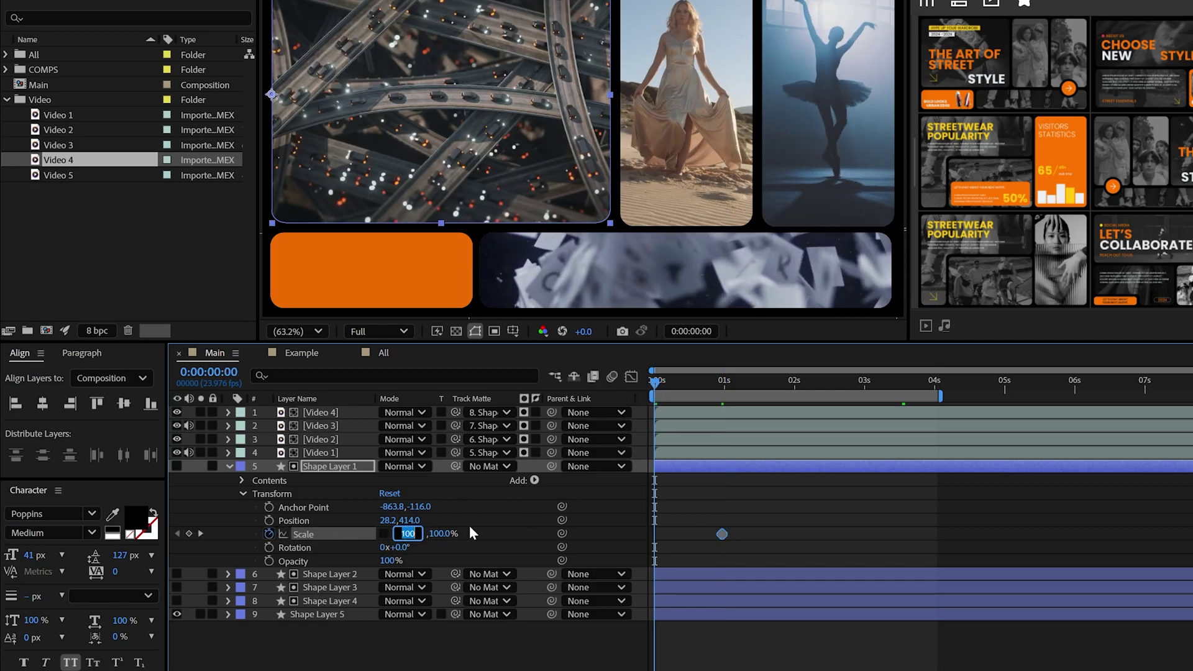
pyautogui.write('0')
pyautogui.press('Return')
pyautogui.press('space')
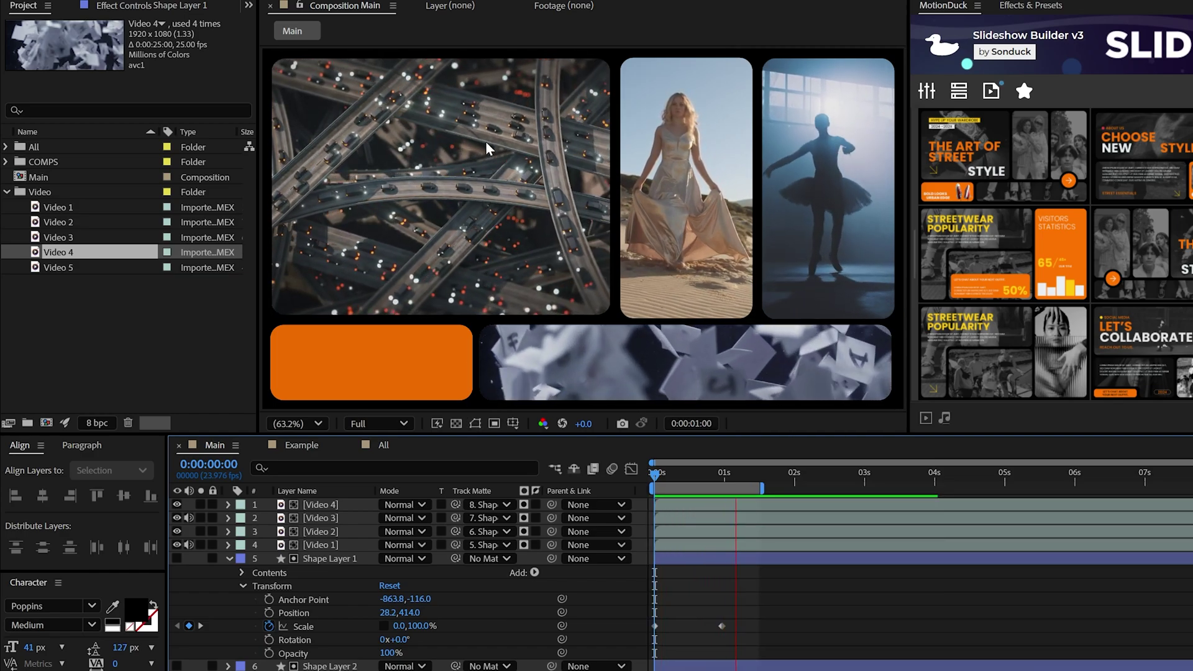
# Keyframe the Scale of Shape Layers 2 to 5 from a collapsed width or height at the start to 100% at one second.
pyautogui.click(685, 365)
pyautogui.click(323, 606)
pyautogui.keyDown('shift'); pyautogui.click(327, 567); pyautogui.keyUp('shift')
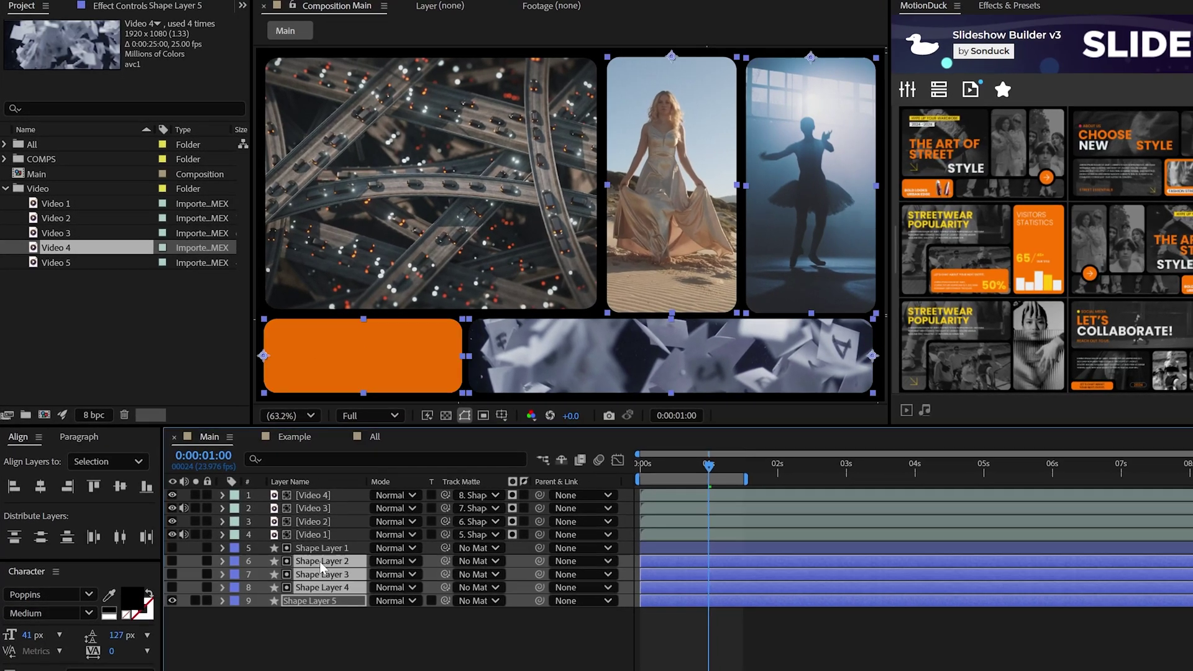
pyautogui.press('s')
pyautogui.click(266, 579)
pyautogui.press('Home')
pyautogui.click(380, 579)
# Show the keyframes of all five shape layers and preview the scale-in animation.
pyautogui.click(336, 552)
pyautogui.press('u')
pyautogui.press('space')
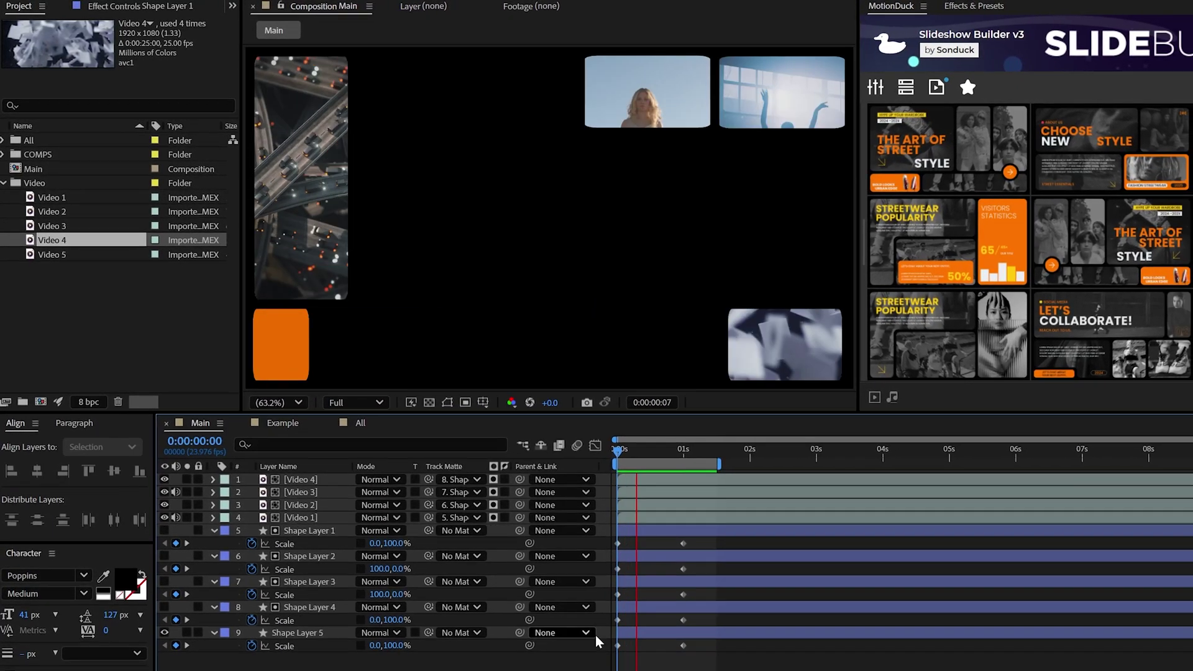
pyautogui.press('space')
# Select all Scale keyframes of the five shape layers and reshape their speed graphs to rise quickly and ease out slowly.
pyautogui.moveTo(726, 546); pyautogui.dragTo(591, 662)
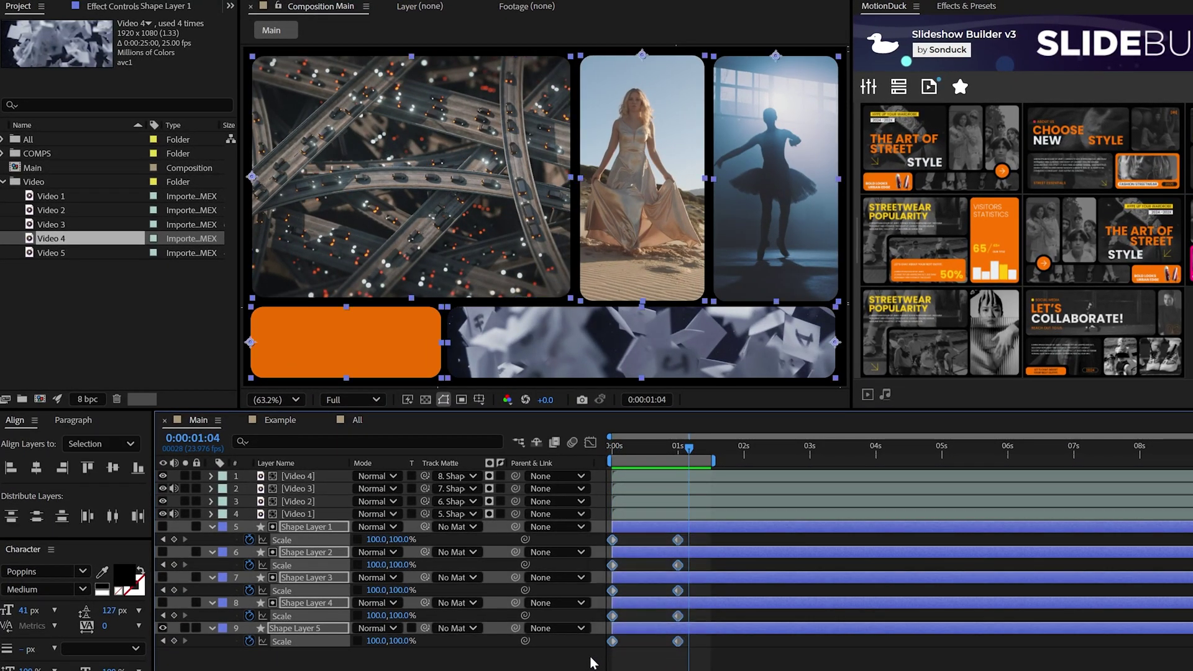
pyautogui.click(591, 446)
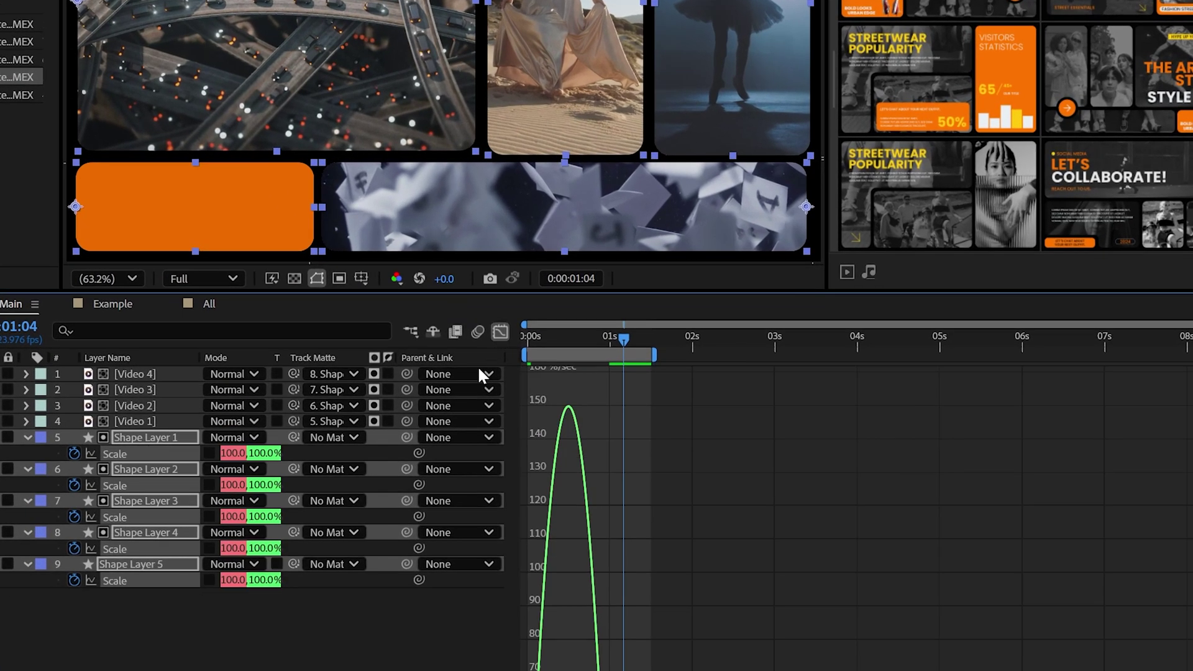
pyautogui.moveTo(1035, 514); pyautogui.dragTo(735, 603)
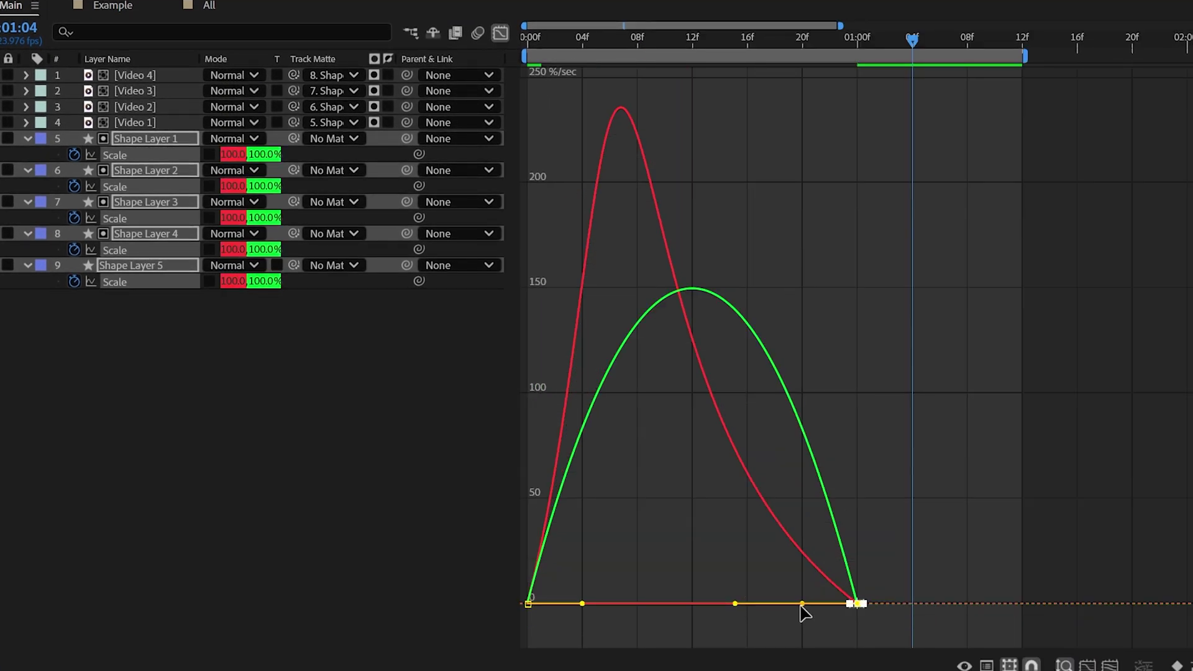
pyautogui.moveTo(639, 608); pyautogui.dragTo(625, 606)
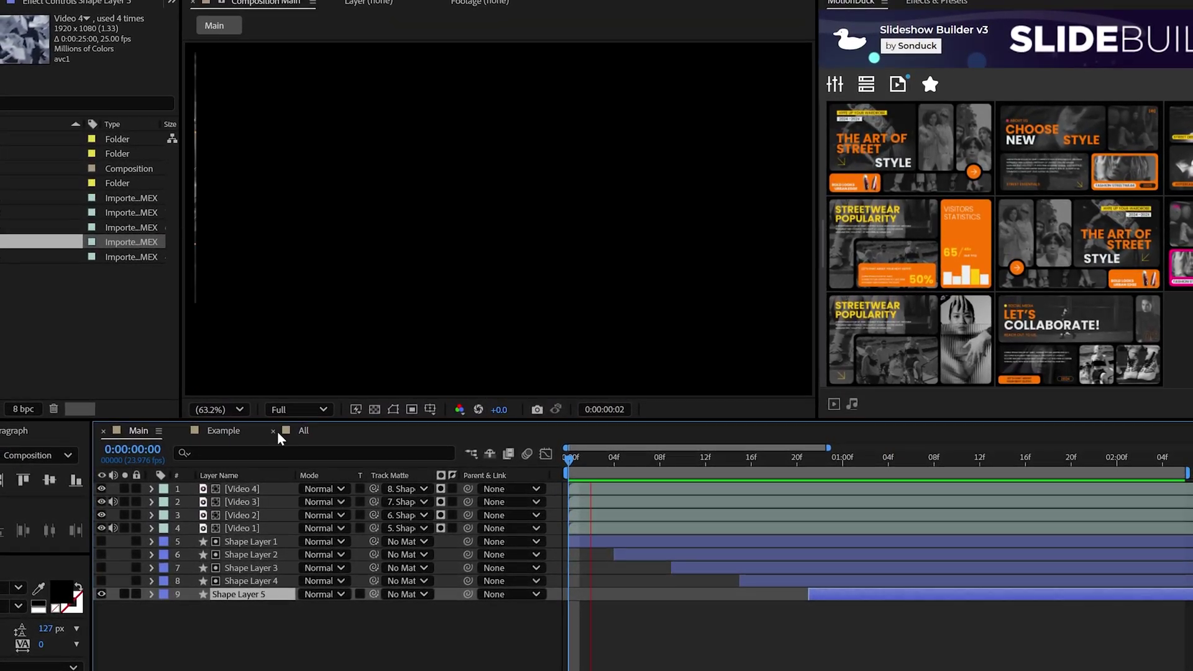
# Examine the finished Example composition and the Multiscreens slide presets, and return to the Main composition.
pyautogui.click(221, 429)
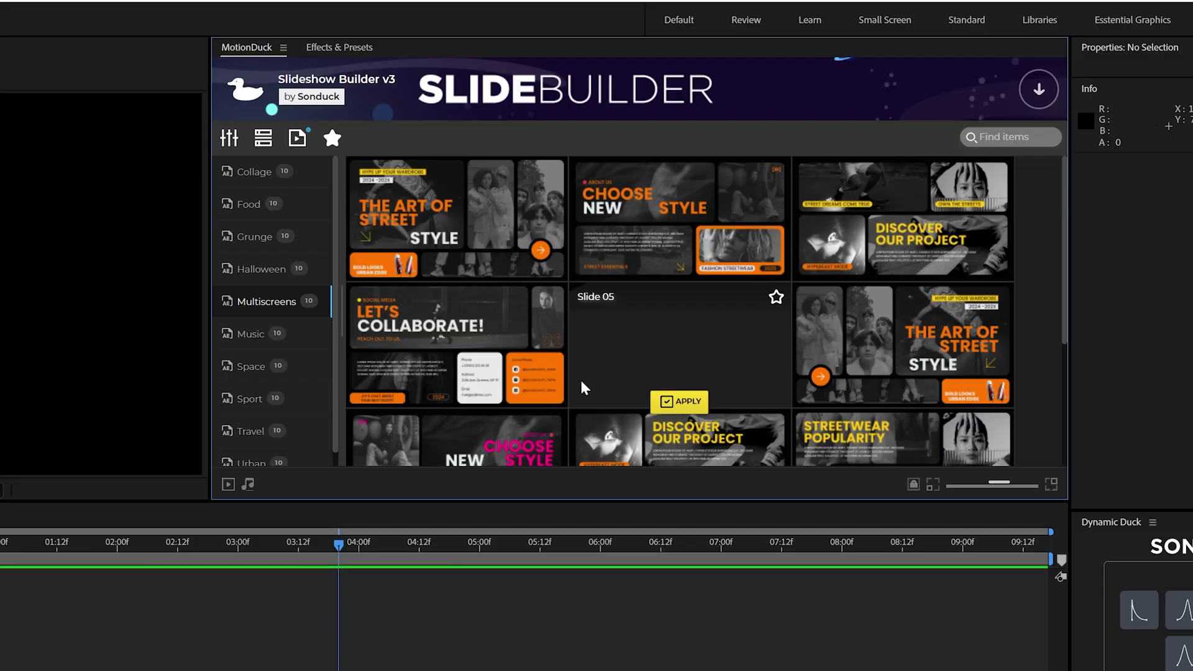
pyautogui.moveTo(633, 366)
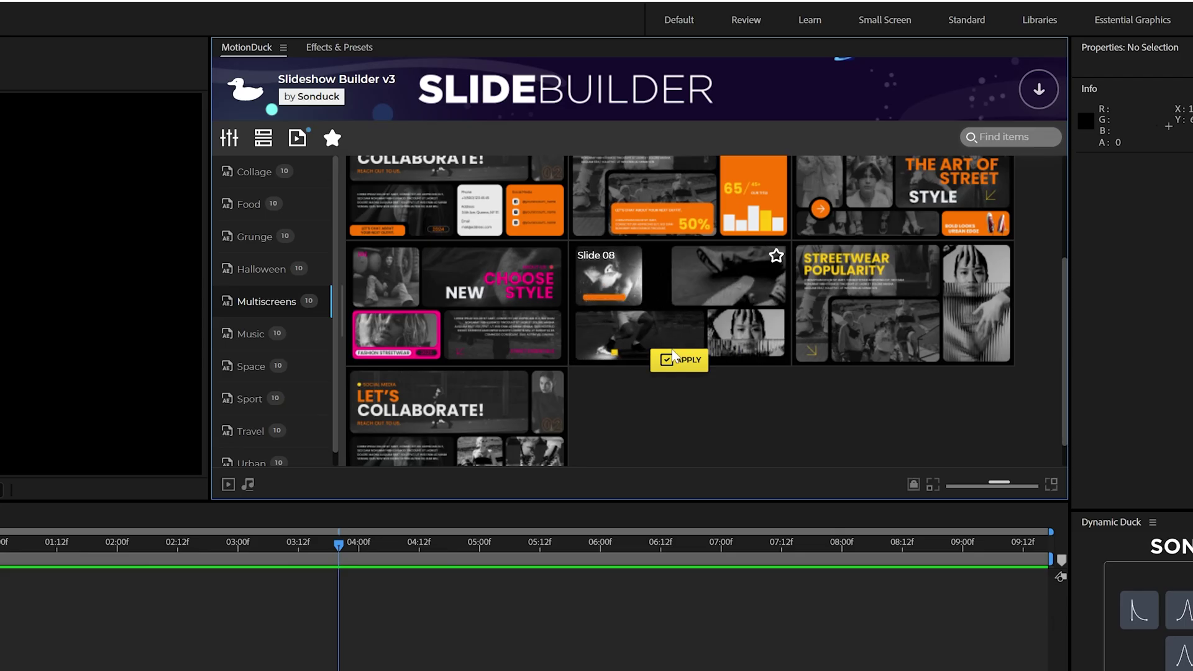
pyautogui.click(675, 360)
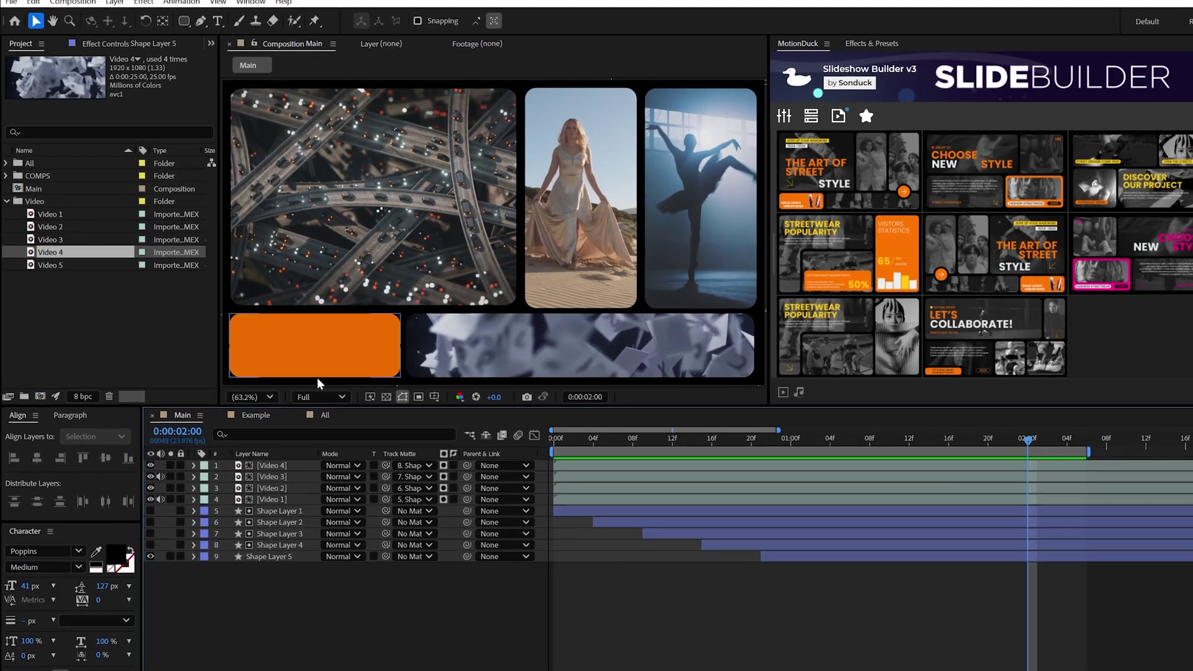
pyautogui.click(257, 416)
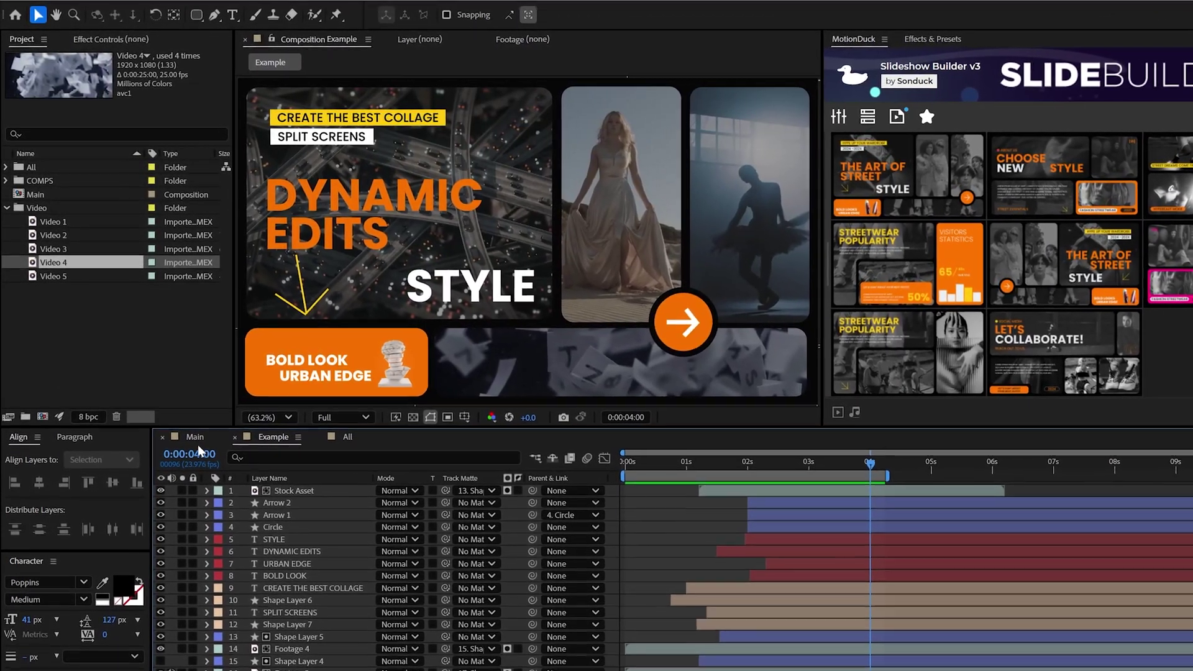
pyautogui.click(196, 440)
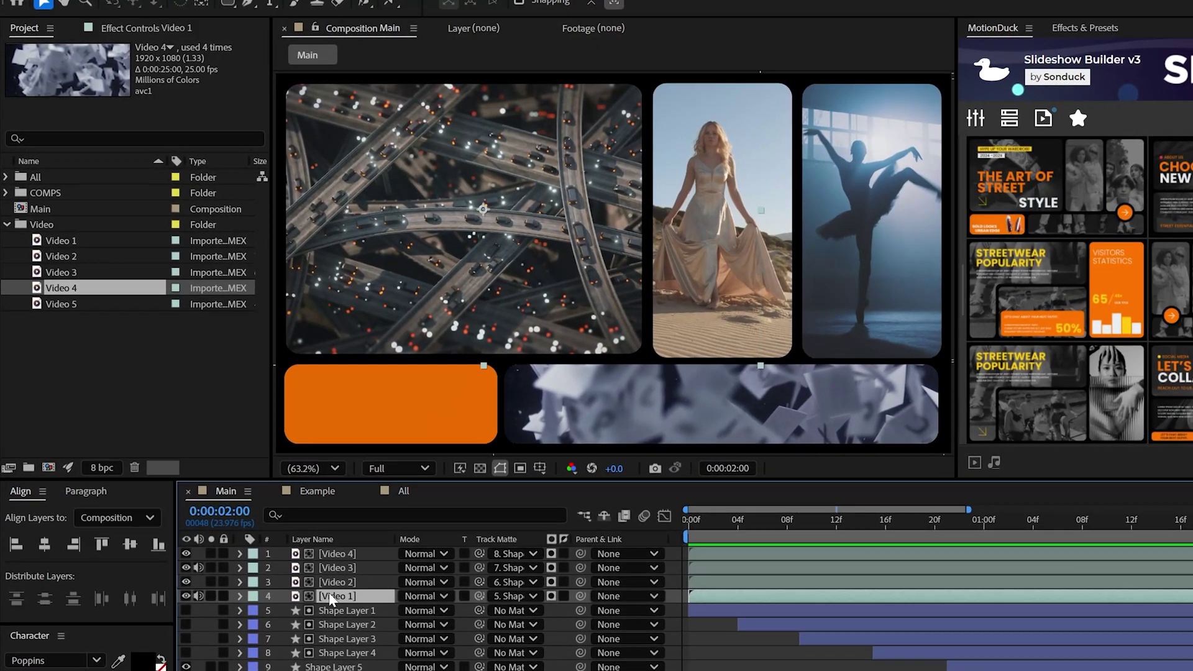
# Apply Curves to Video 1 and lower the RGB curve's white end to about 70% of the graph's height.
pyautogui.click(328, 583)
pyautogui.click(179, 0)
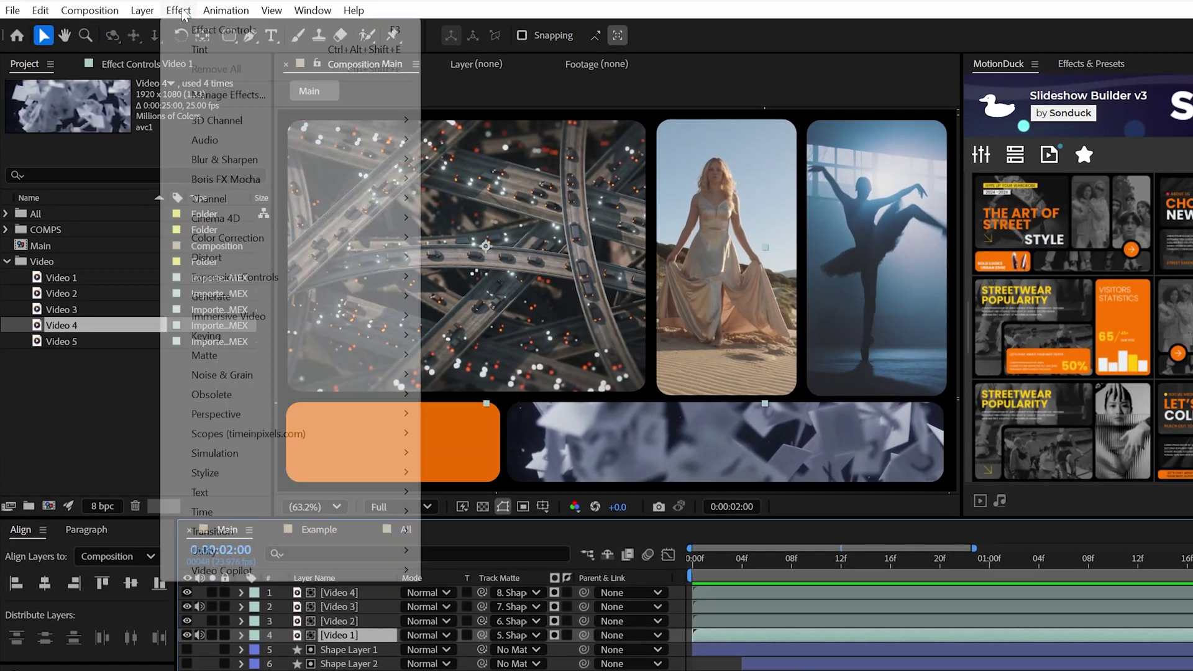
pyautogui.moveTo(228, 238)
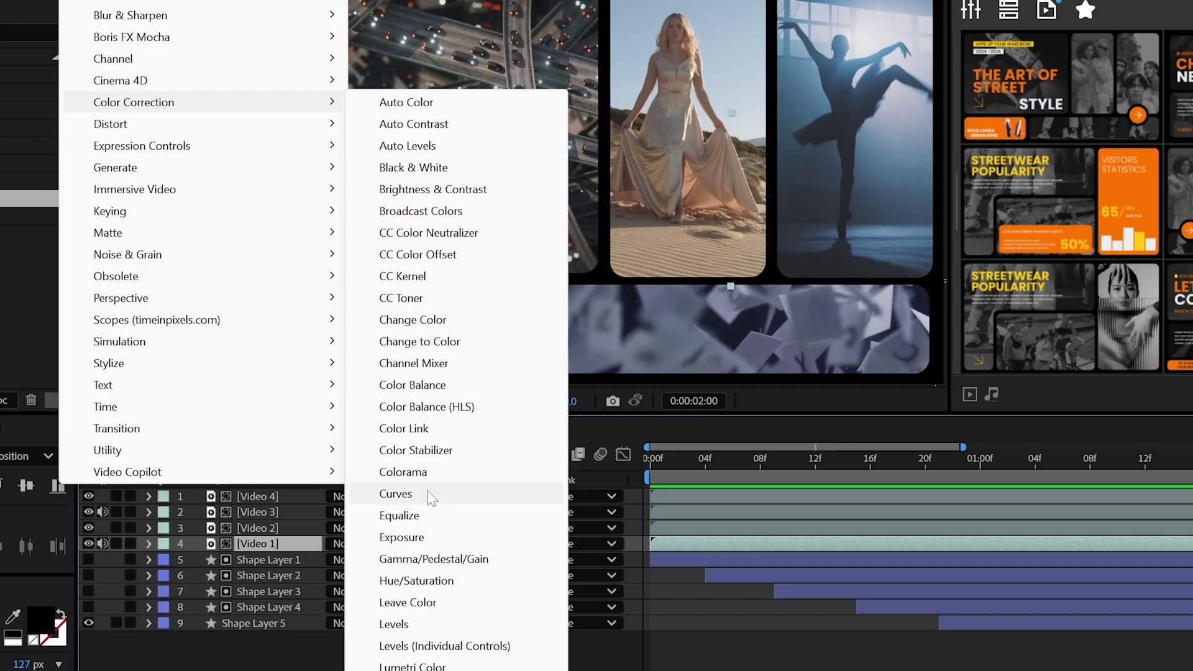
pyautogui.click(429, 493)
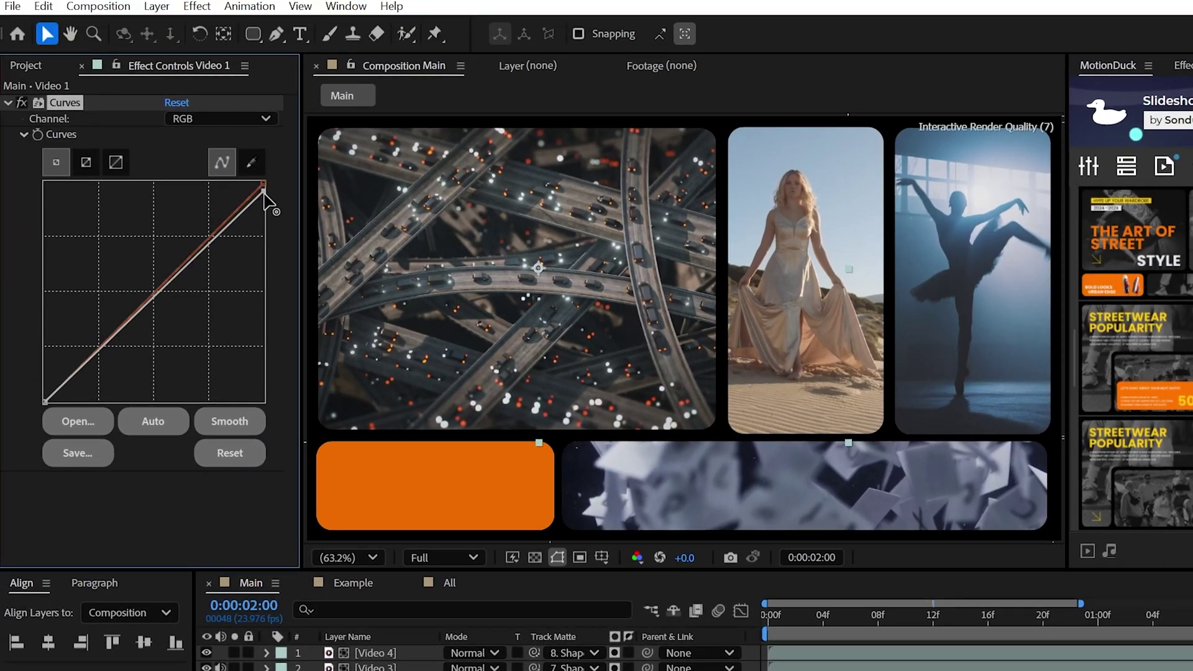
pyautogui.moveTo(263, 193); pyautogui.dragTo(266, 237)
# Apply Tint to Video 1 with the amount at 33%, and copy its Curves and Tint effects to Video 2, 3 and 4.
pyautogui.click(197, 6)
pyautogui.moveTo(239, 261)
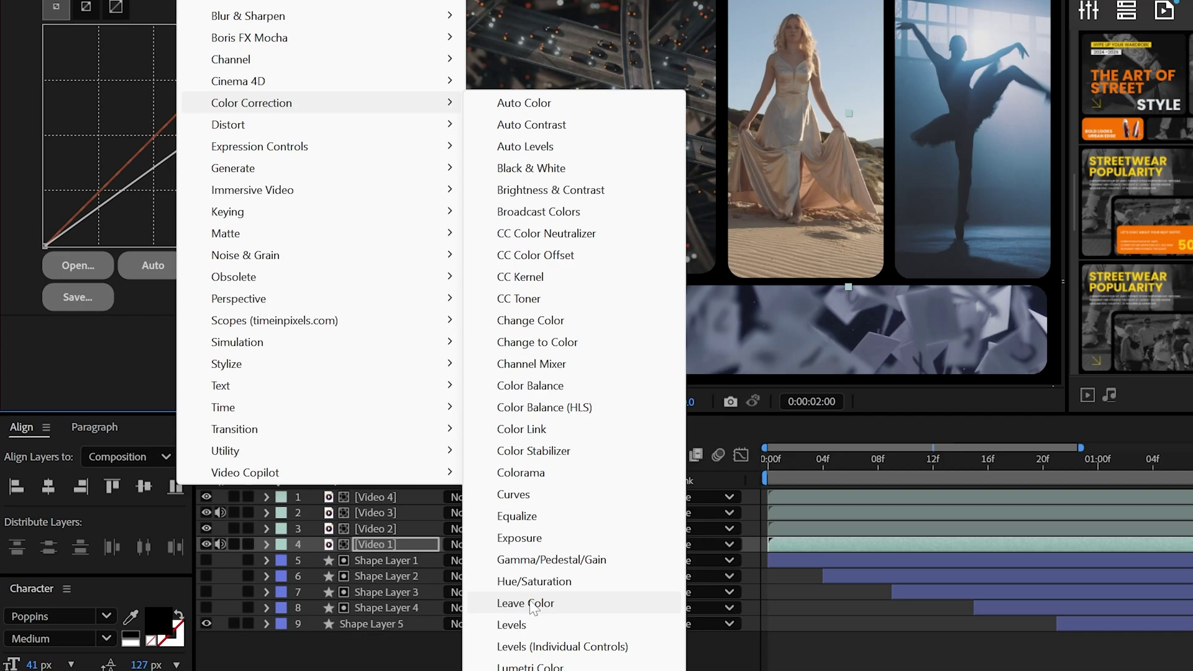
pyautogui.click(516, 670)
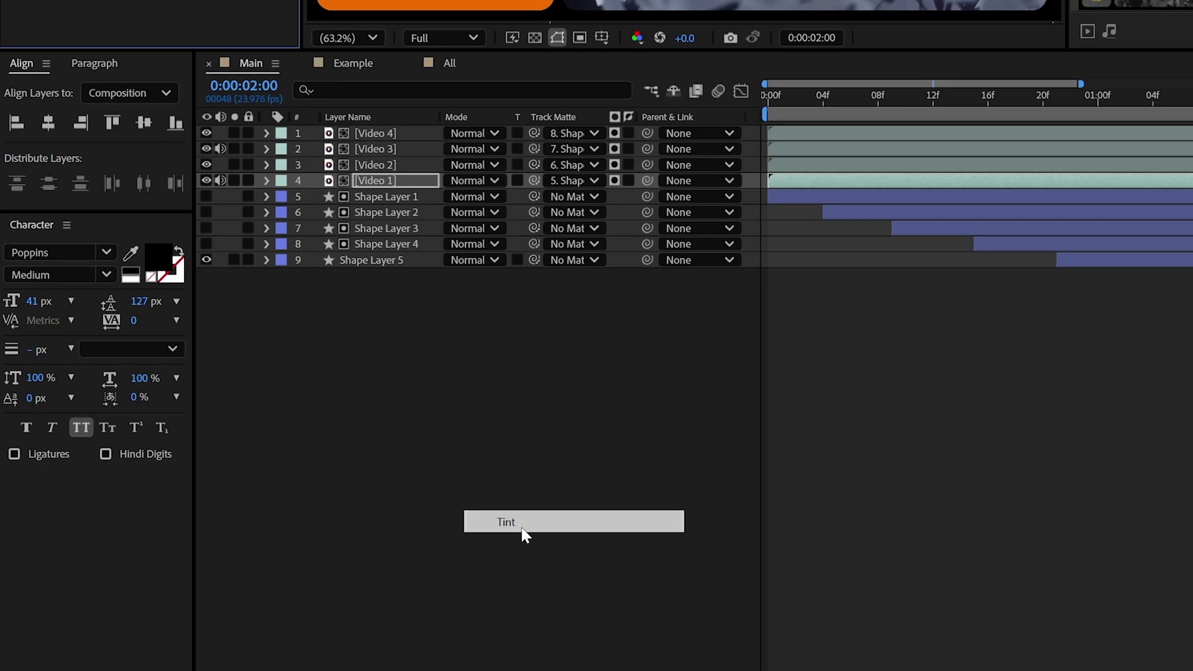
pyautogui.click(523, 530)
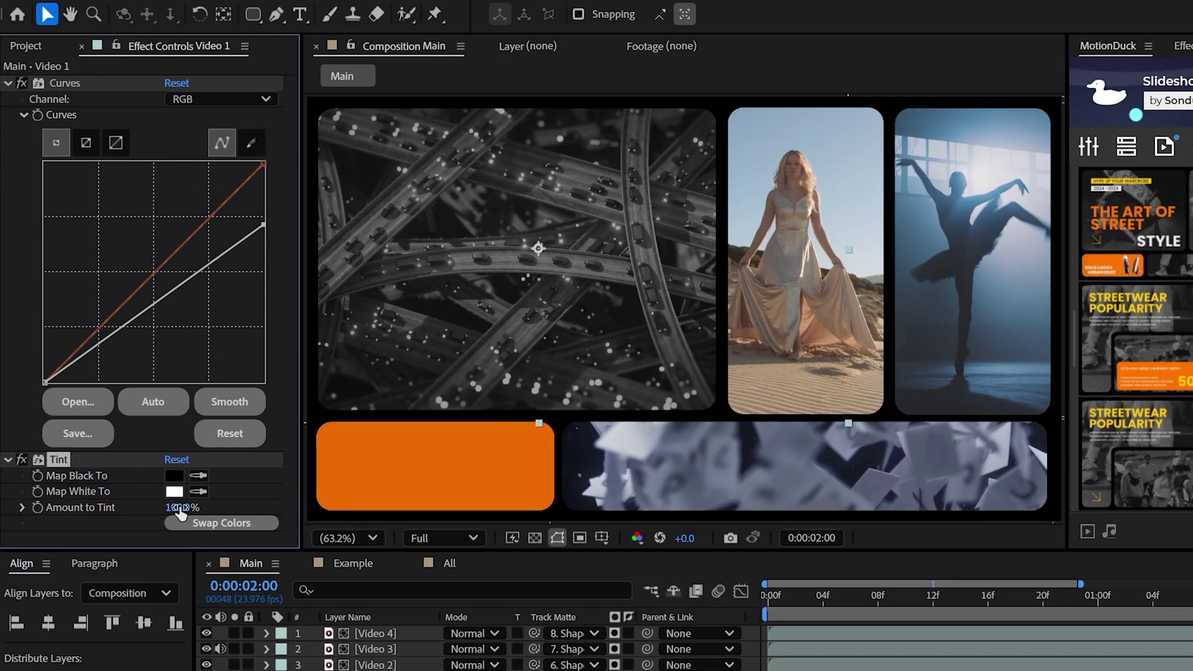
pyautogui.write('33')
pyautogui.press('Return')
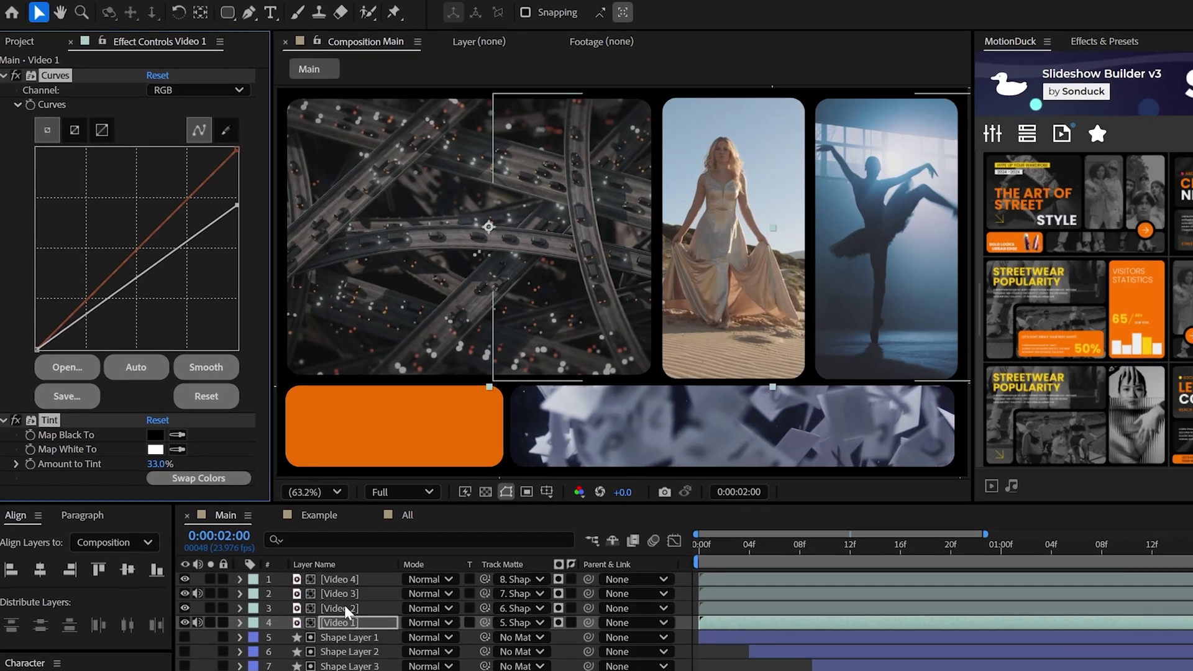
pyautogui.click(373, 664)
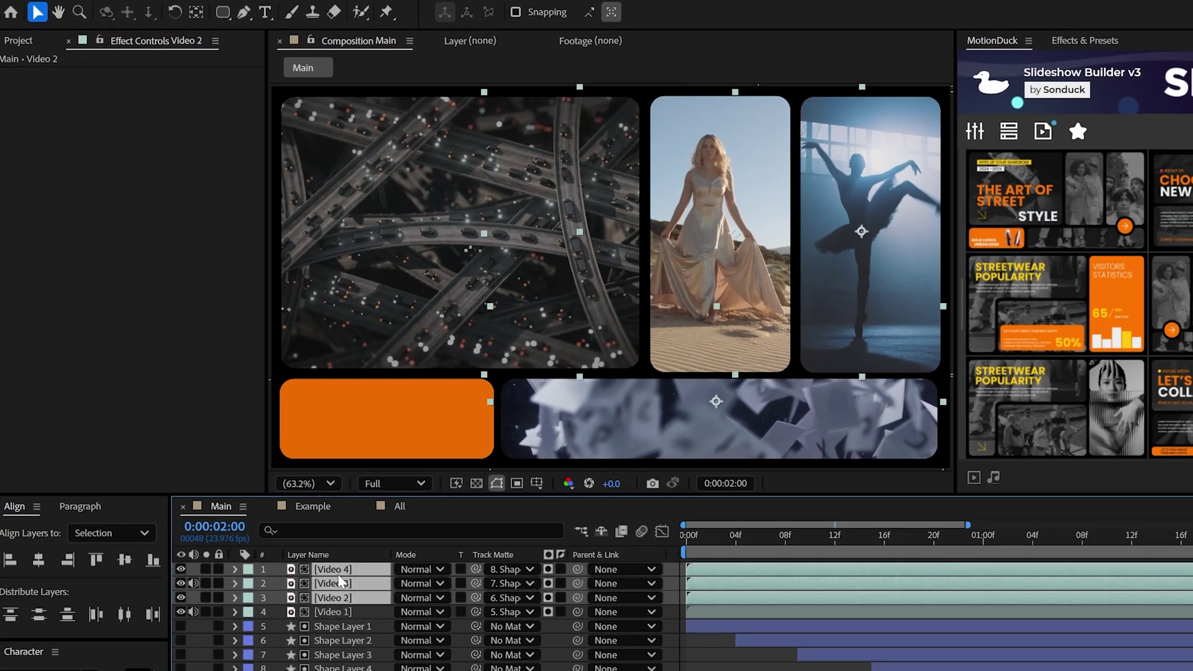
pyautogui.click(334, 570)
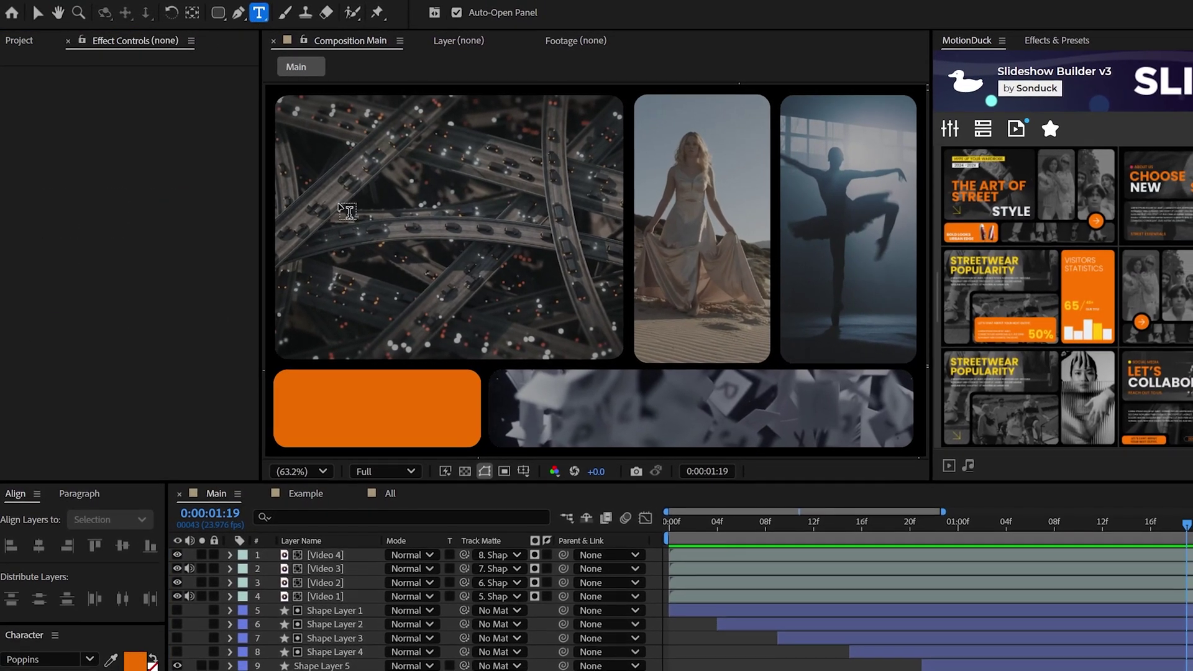
# Add the orange title text "DYNAMIC EDITS" on two lines over the road clip and give it a bolder font style.
pyautogui.click(333, 237)
pyautogui.write('DYNAM')
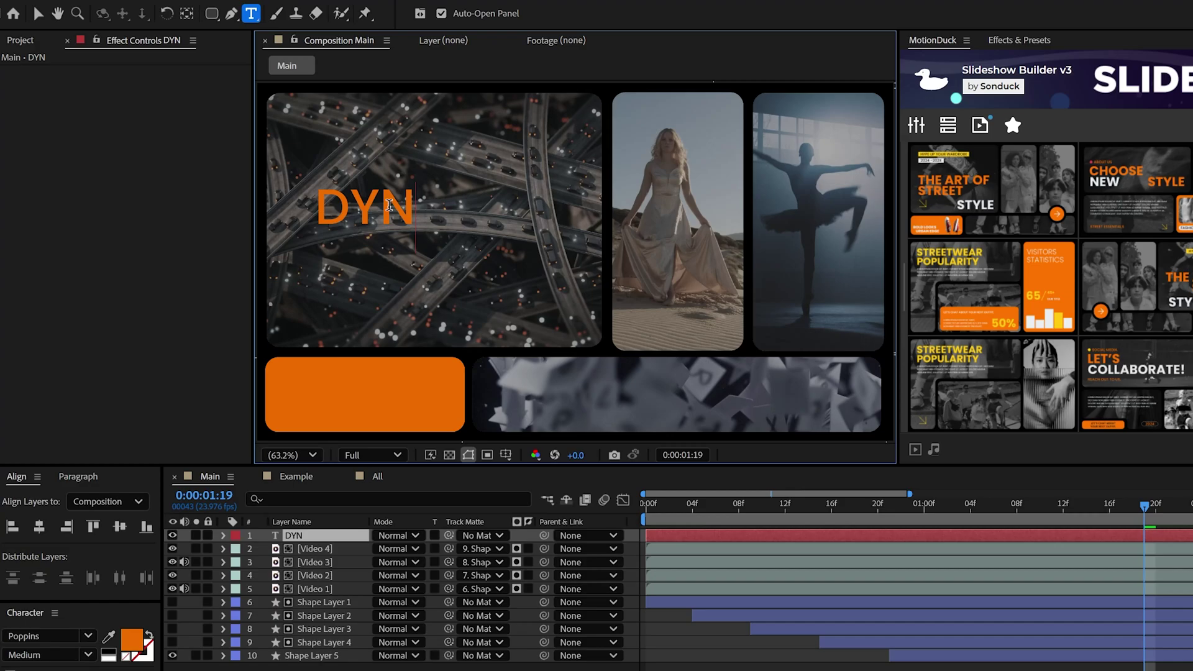
pyautogui.write('IC')
pyautogui.press('Return')
pyautogui.write('EDIT')
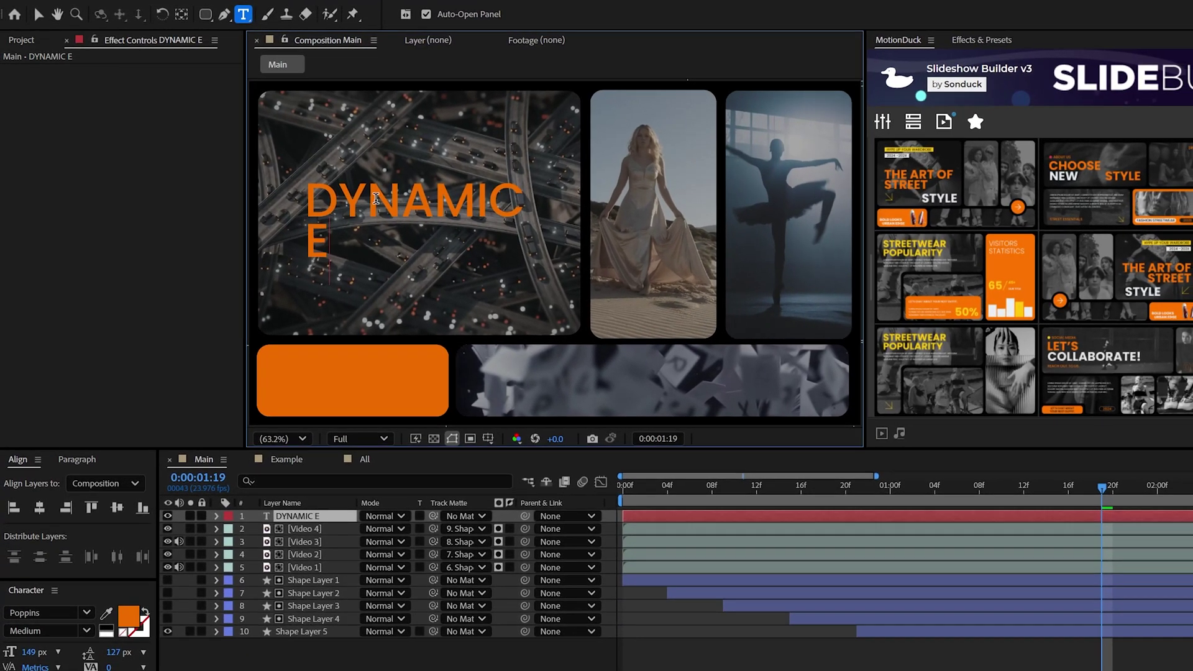
pyautogui.write('S')
pyautogui.hotkey('ctrl', 'a')
pyautogui.click(86, 625)
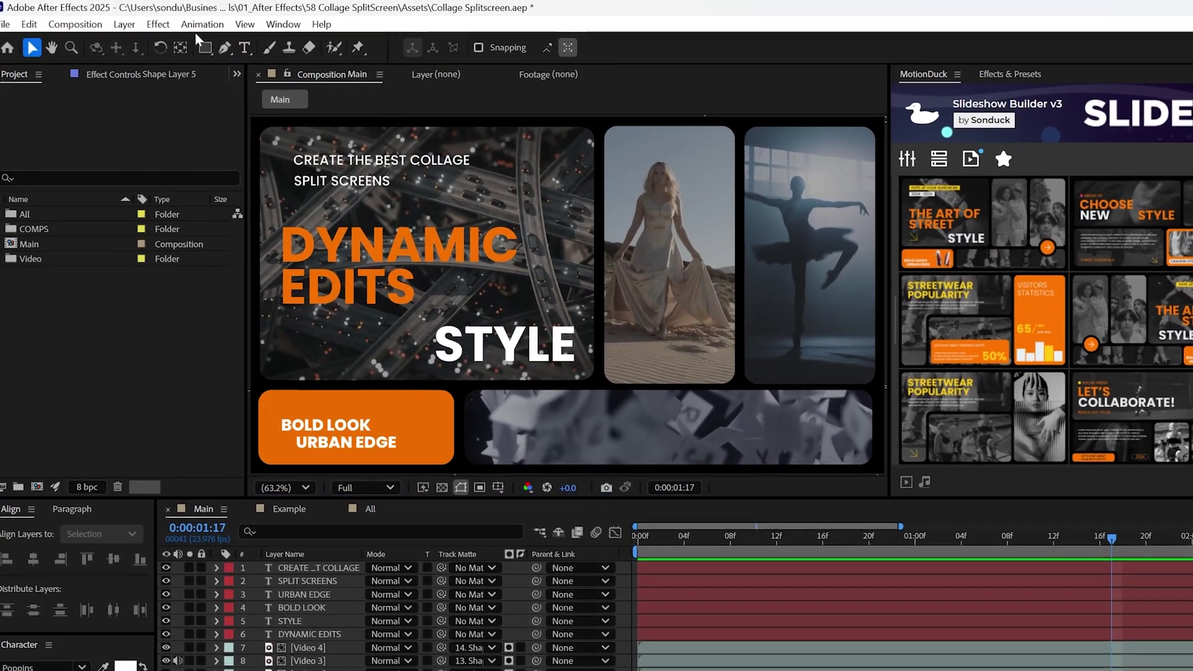
# Place a yellow rectangle behind "CREATE THE BEST COLLAGE" and a white duplicate behind "SPLIT SCREENS", both layered below the two texts.
pyautogui.moveTo(378, 167); pyautogui.dragTo(465, 176)
pyautogui.moveTo(292, 569); pyautogui.dragTo(296, 641)
pyautogui.click(24, 45)
pyautogui.hotkey('ctrl', 'd')
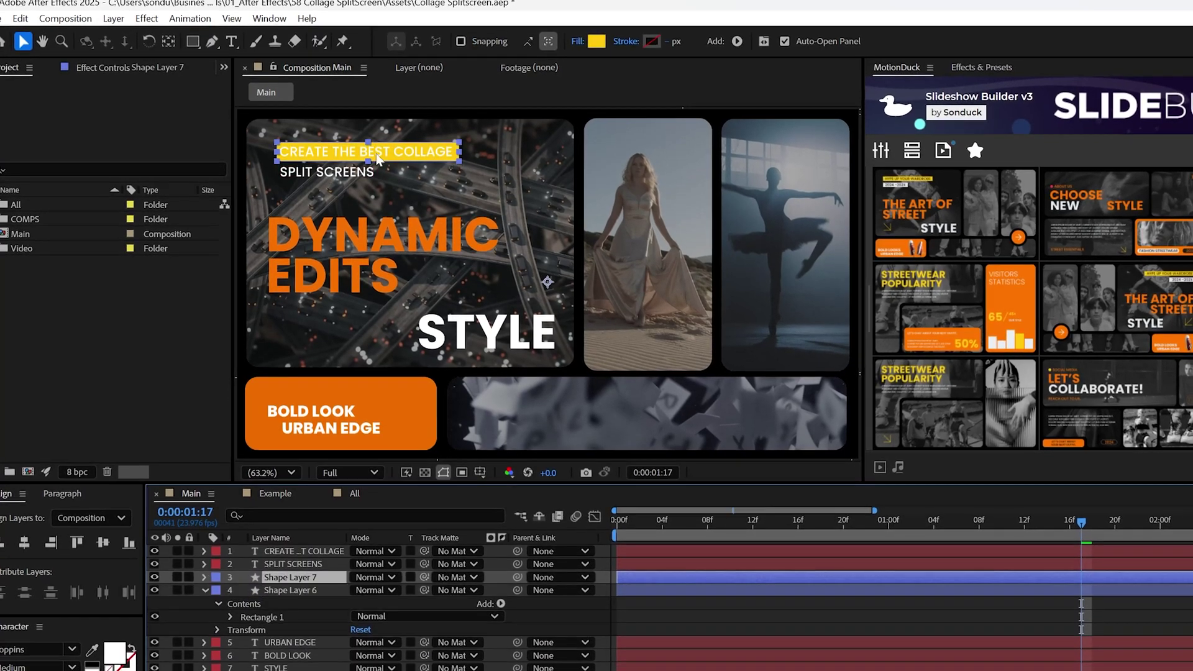
pyautogui.click(597, 38)
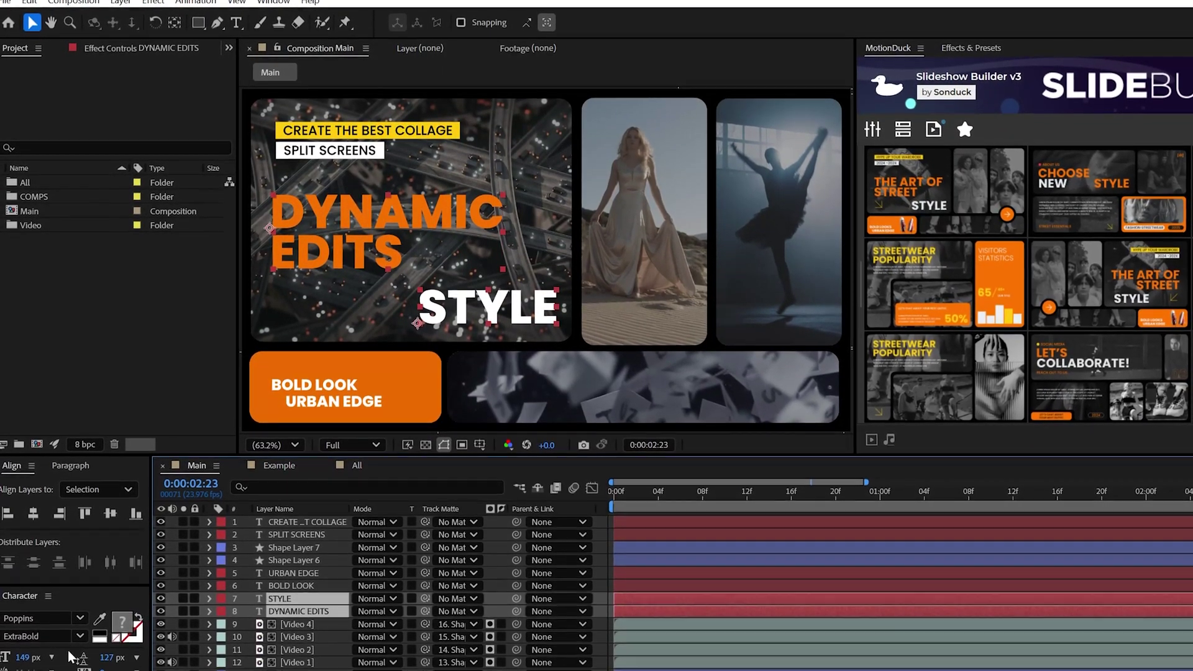
# Change the font style of the STYLE and DYNAMIC EDITS text layers.
pyautogui.click(79, 641)
pyautogui.click(41, 670)
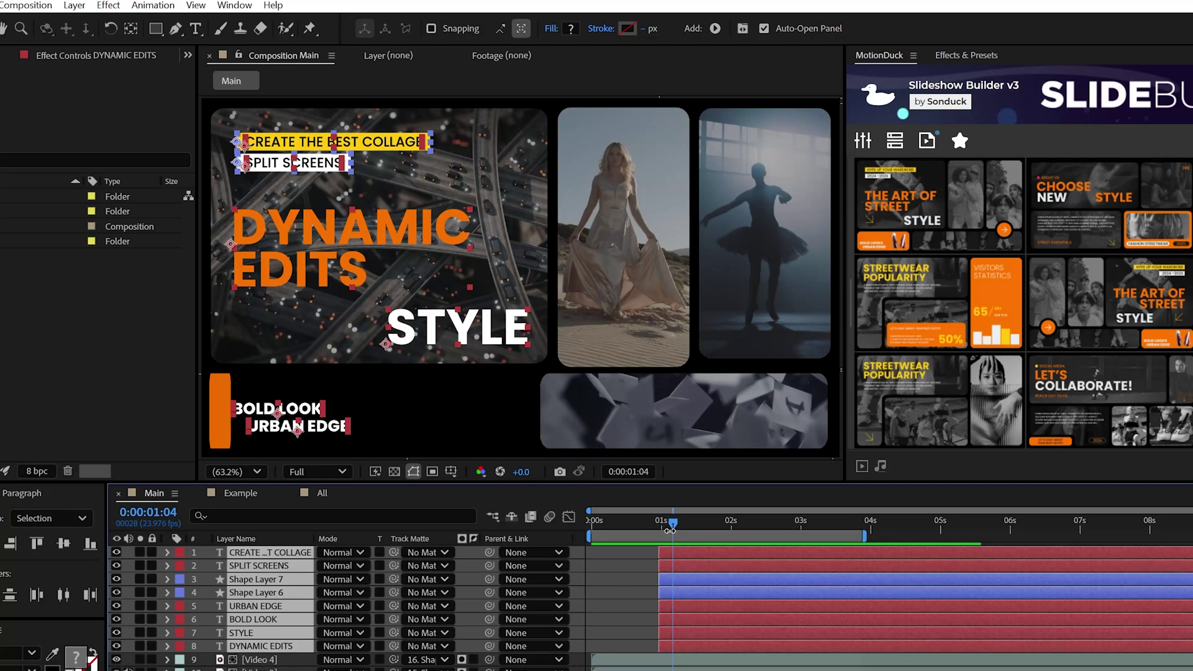
# Add a Position text animator to the DYNAMIC EDITS layer and set its offset to 126, 0.
pyautogui.click(244, 612)
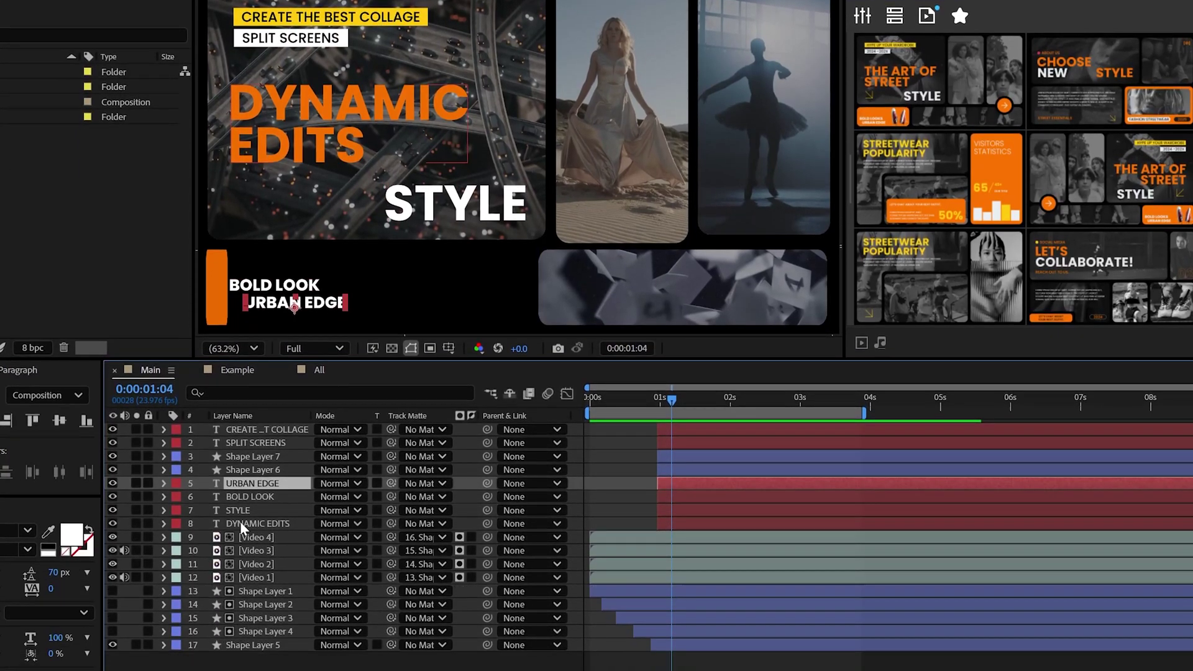
pyautogui.click(163, 523)
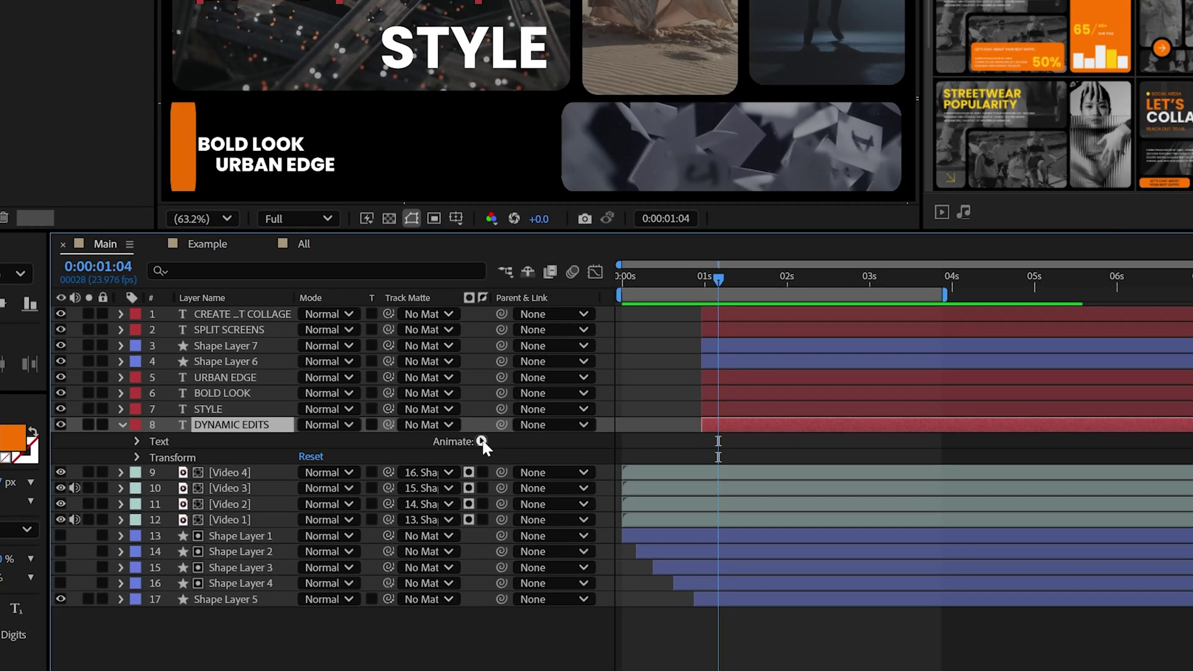
pyautogui.click(472, 539)
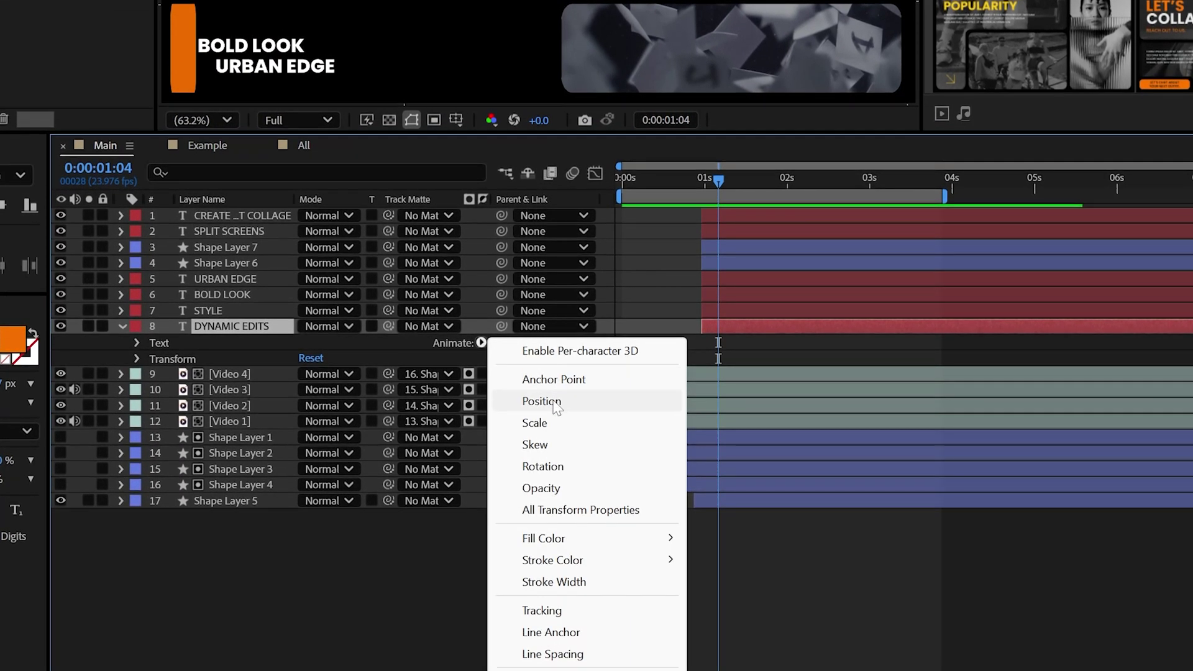
pyautogui.click(557, 500)
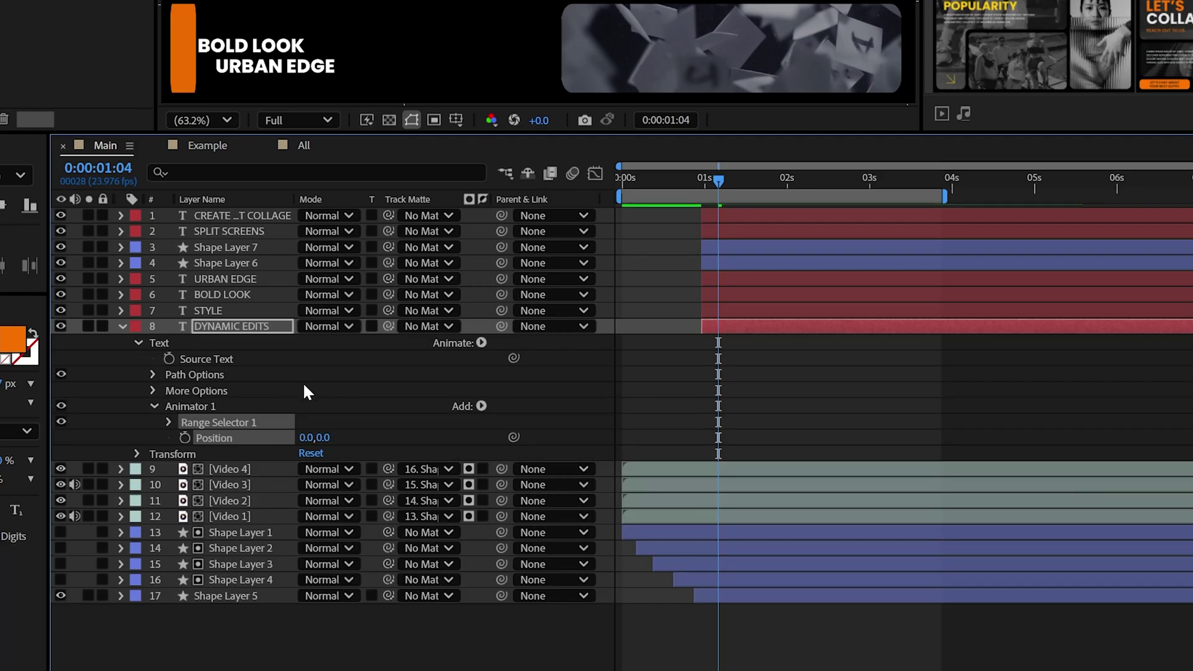
pyautogui.moveTo(329, 438); pyautogui.dragTo(399, 442)
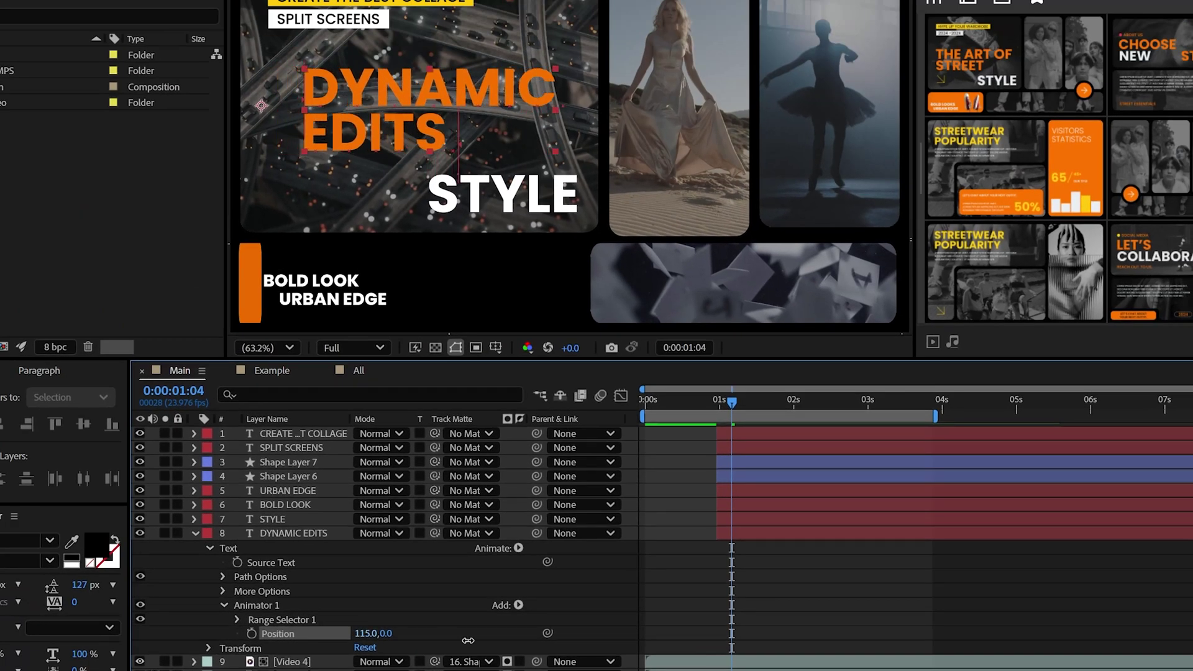
# Add an Opacity property to the DYNAMIC EDITS text animator and set it to 0%.
pyautogui.click(519, 606)
pyautogui.moveTo(562, 612)
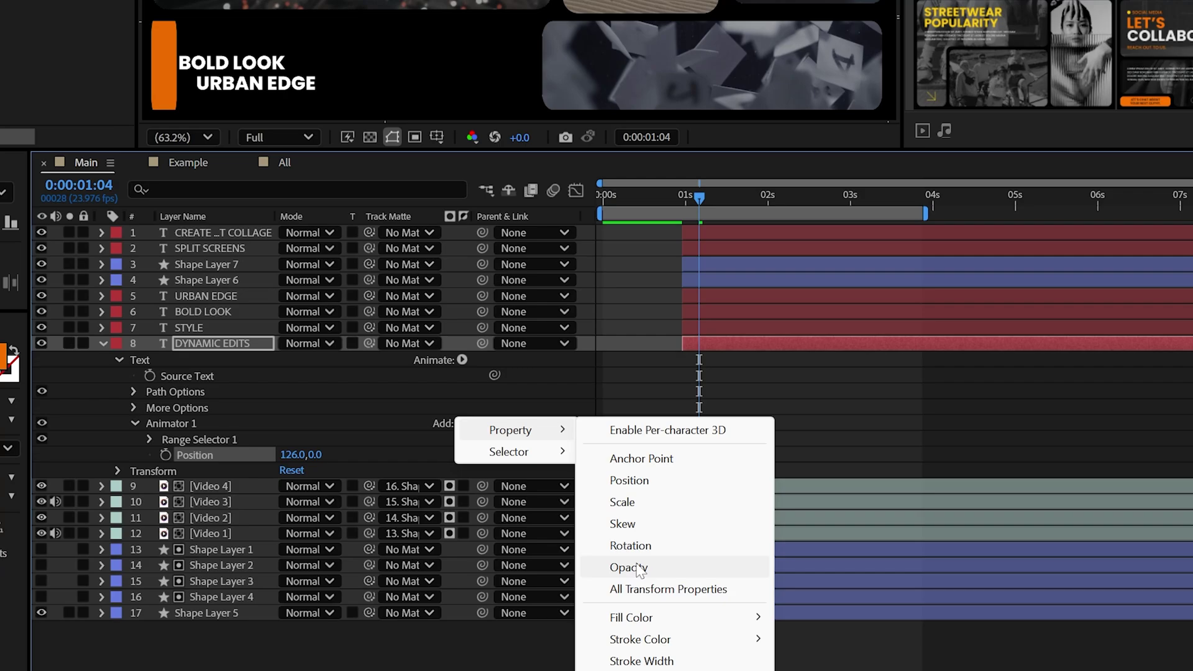
pyautogui.click(638, 568)
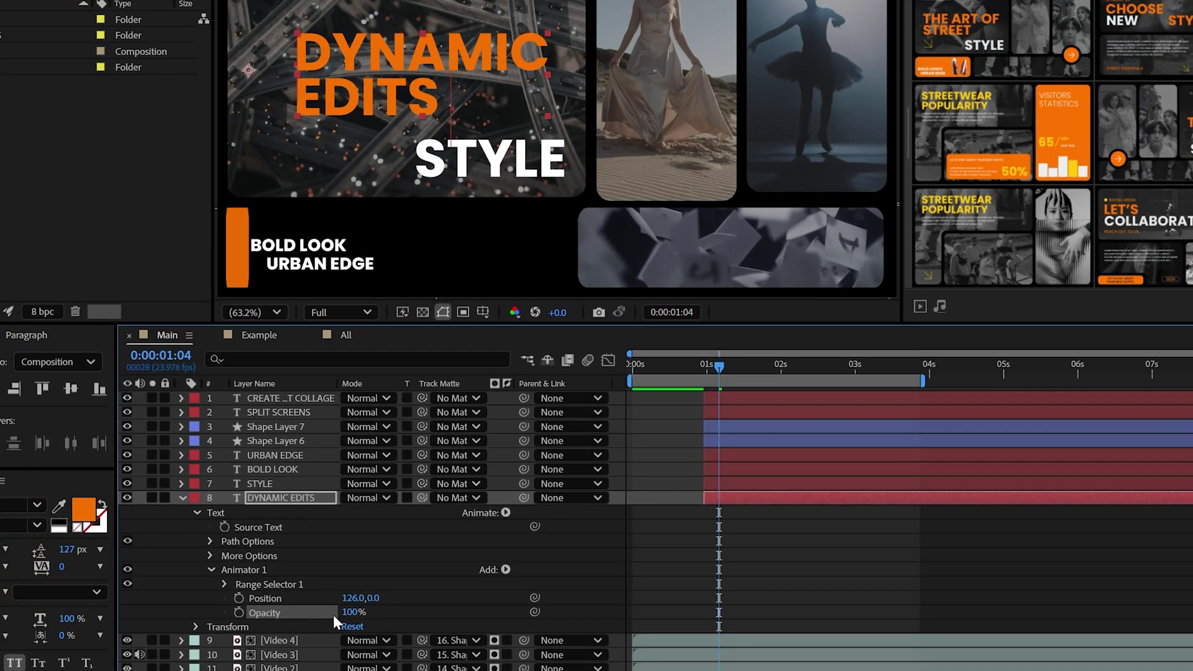
# Keyframe the DYNAMIC EDITS range selector's Start from 0% at 0:00:00:23 to 100% at 0:00:02:01, with eased keyframes.
pyautogui.moveTo(710, 349); pyautogui.dragTo(704, 356)
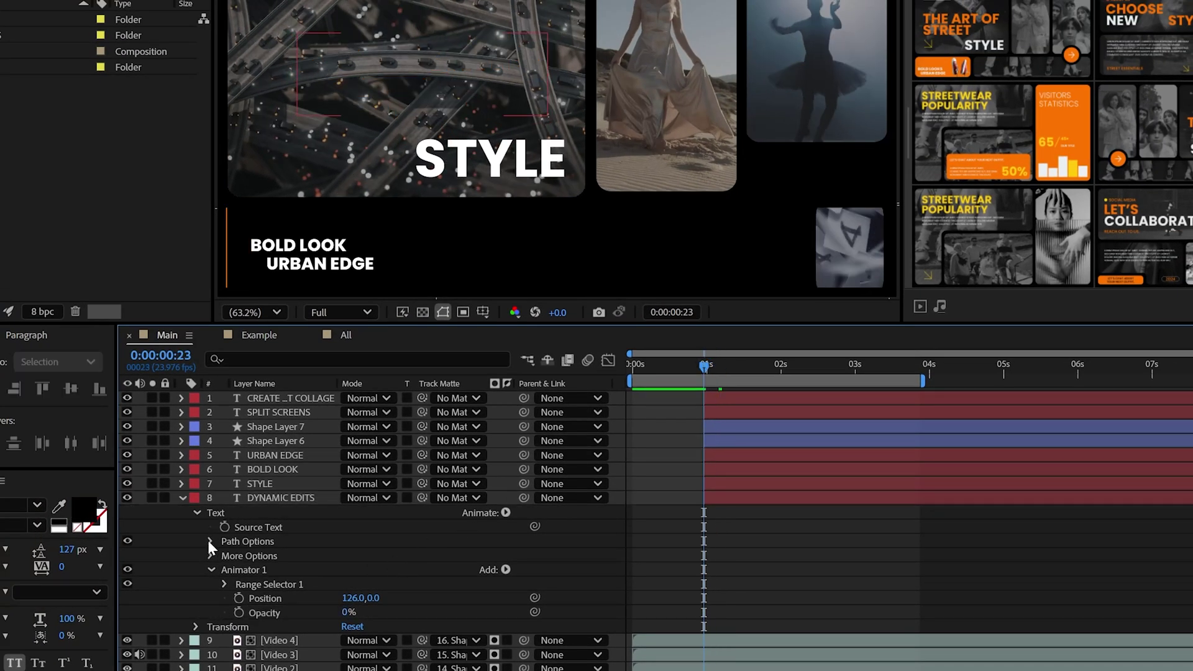
pyautogui.click(225, 584)
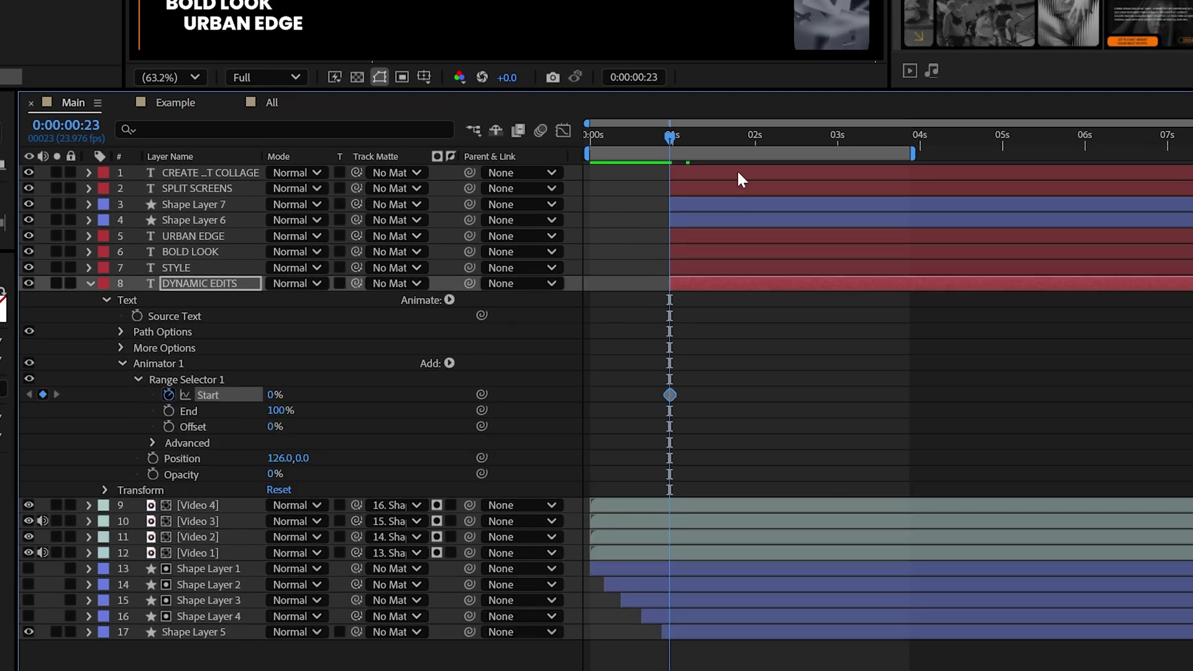
pyautogui.click(748, 138)
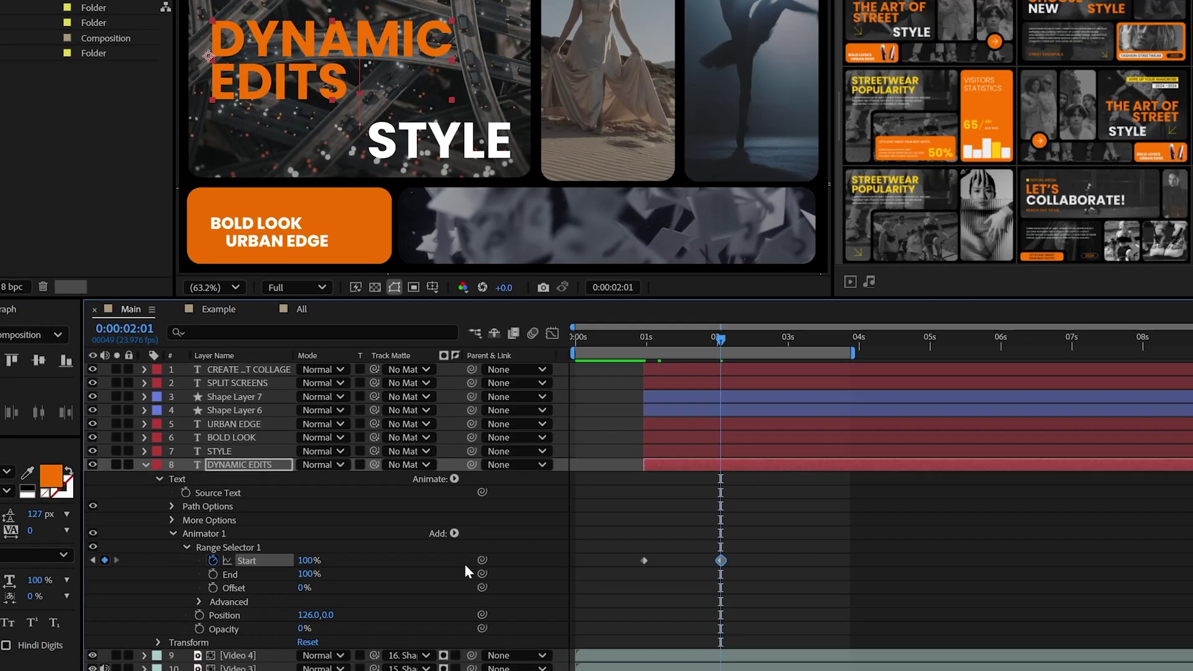
pyautogui.click(481, 350)
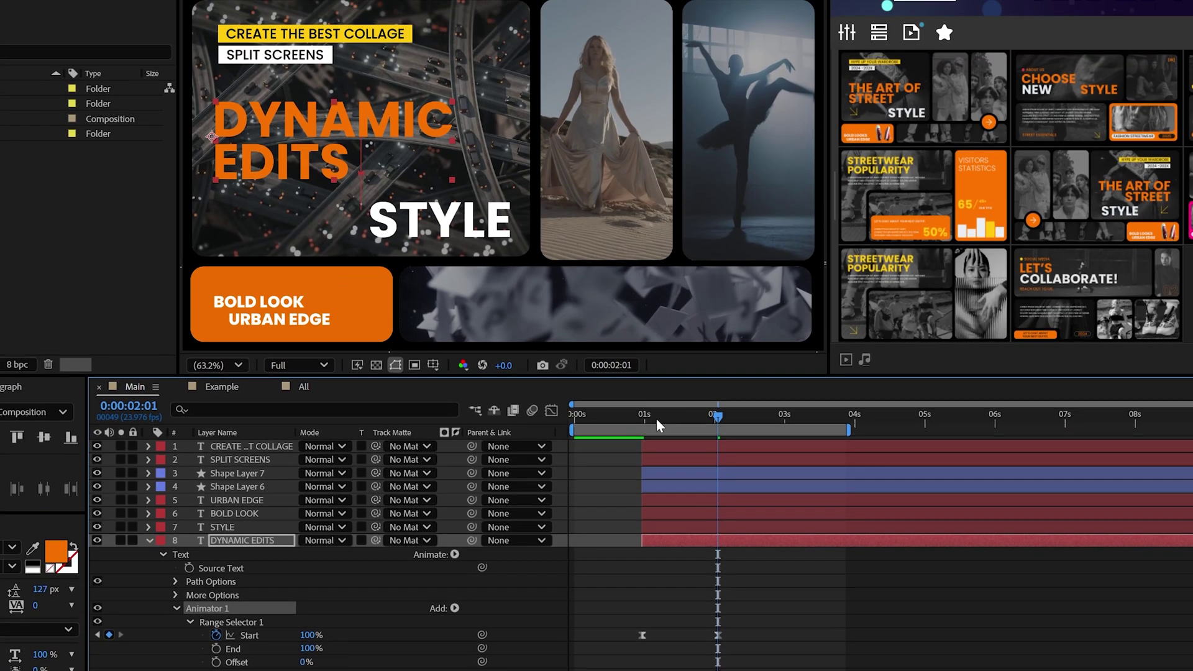
# Copy Animator 1 from DYNAMIC EDITS to the other five text layers, with the playhead at 0:00:00:23.
pyautogui.click(643, 356)
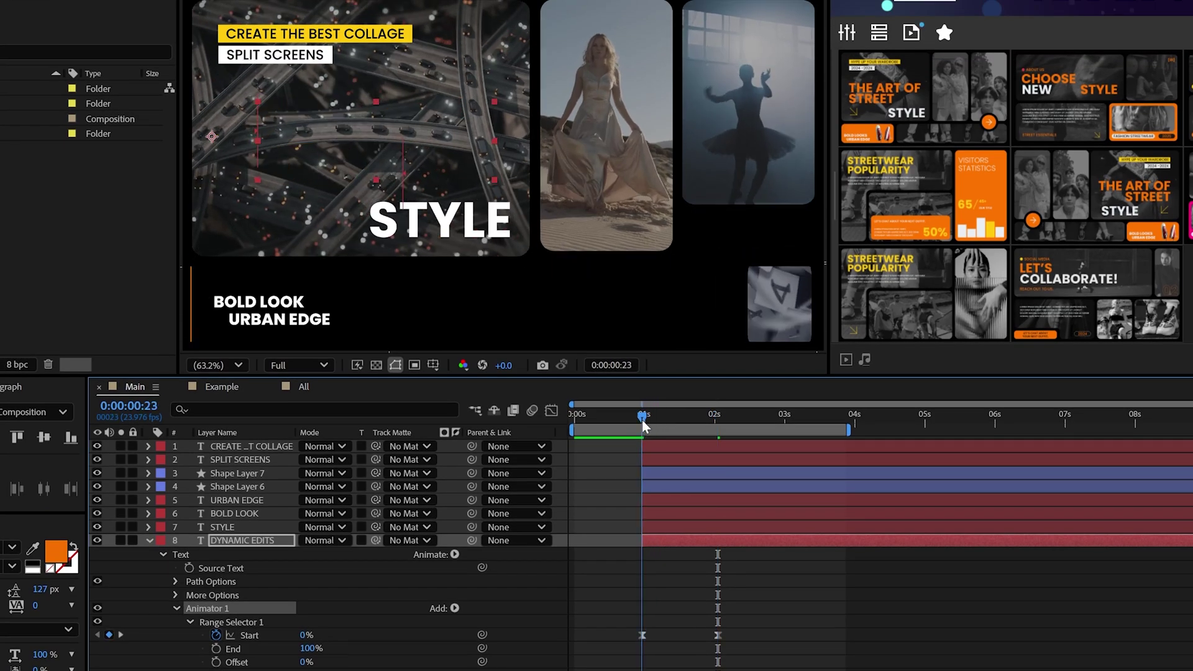
pyautogui.click(222, 527)
pyautogui.keyDown('shift'); pyautogui.click(237, 500); pyautogui.keyUp('shift')
pyautogui.keyDown('ctrl'); pyautogui.click(245, 447); pyautogui.keyUp('ctrl')
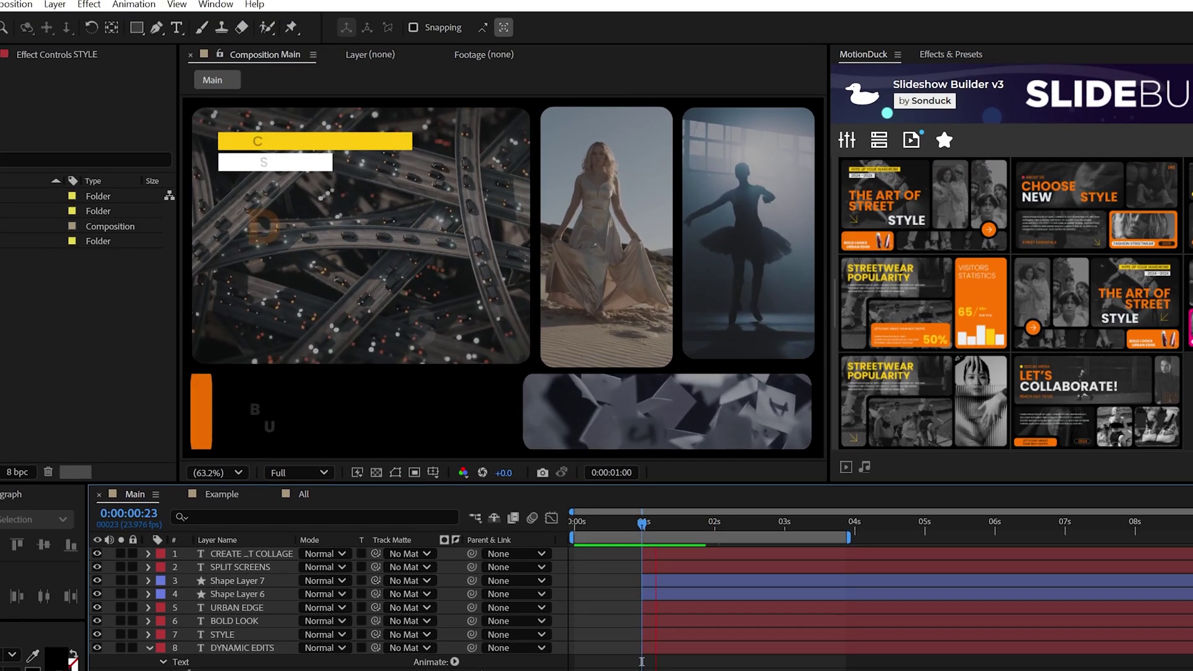
# Keyframe the Scale of Shape Layers 6 and 7 from 0% width at 0:00:00:23 to full width at about two seconds.
pyautogui.click(261, 473)
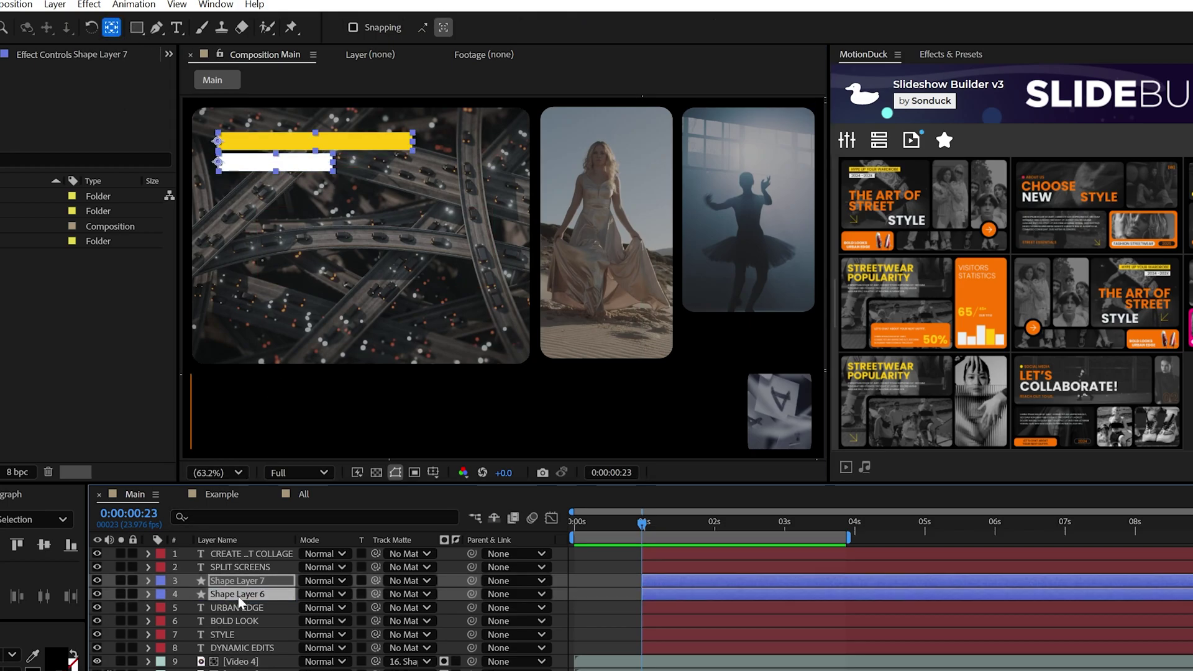
pyautogui.hotkey('alt', 'shift', 's')
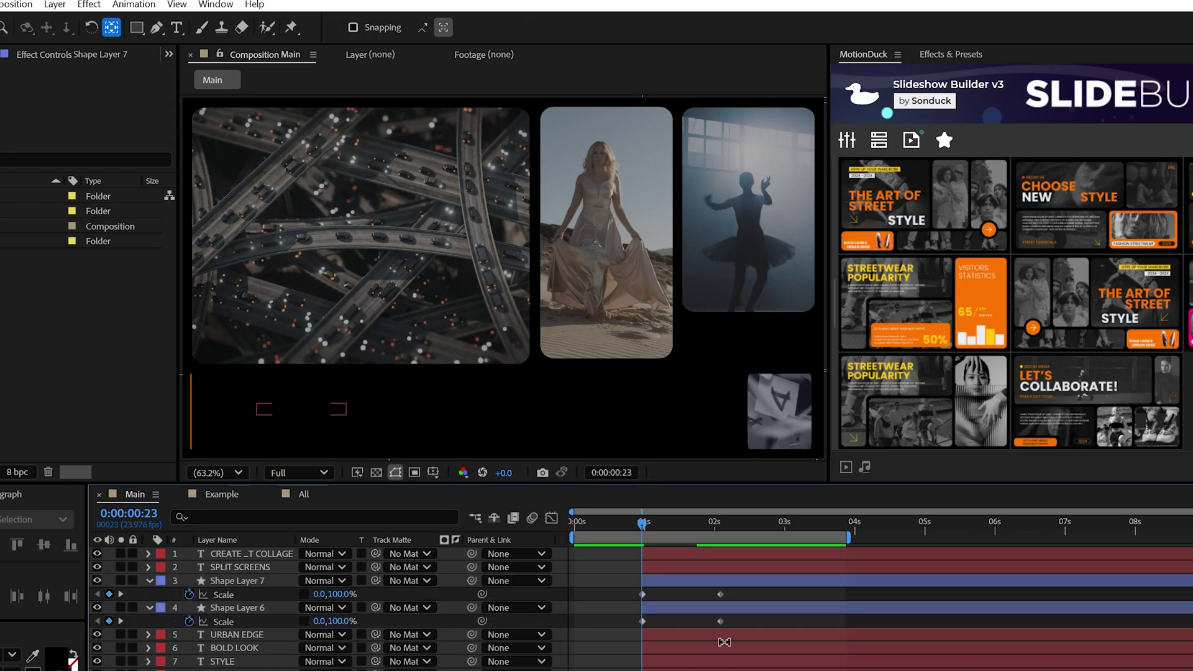
pyautogui.moveTo(737, 629); pyautogui.dragTo(734, 565)
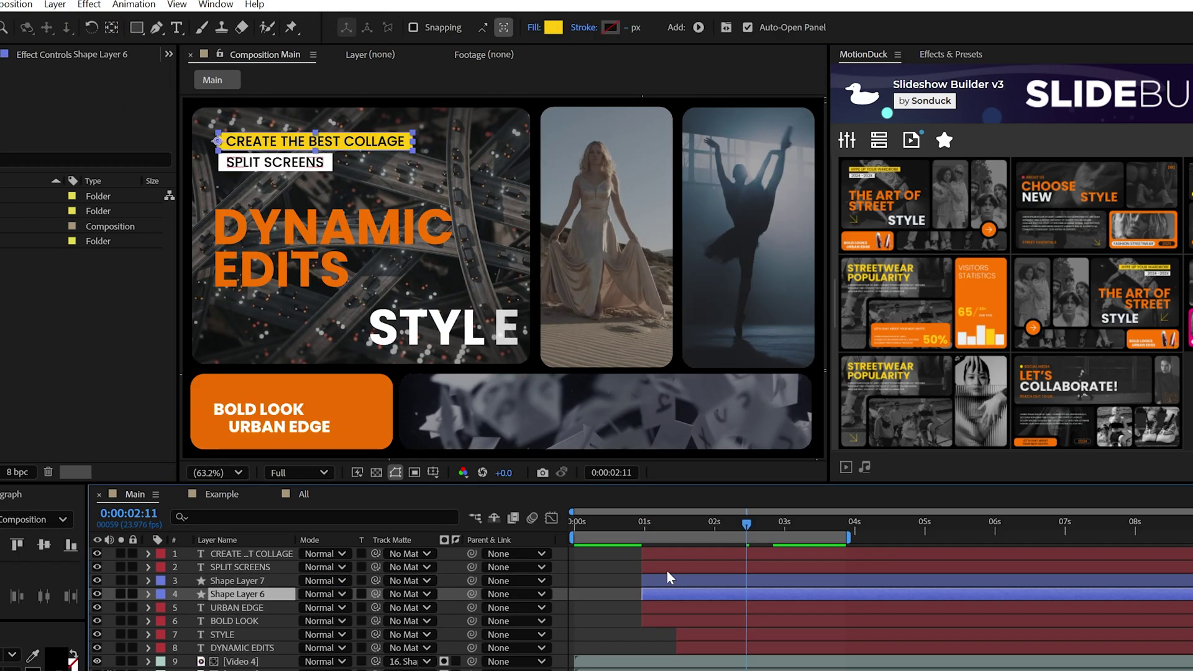
# Stagger the start times of the tagline text layers and their highlight rectangles in the timeline.
pyautogui.click(676, 567)
pyautogui.keyDown('shift'); pyautogui.click(696, 555); pyautogui.keyUp('shift')
pyautogui.click(673, 580)
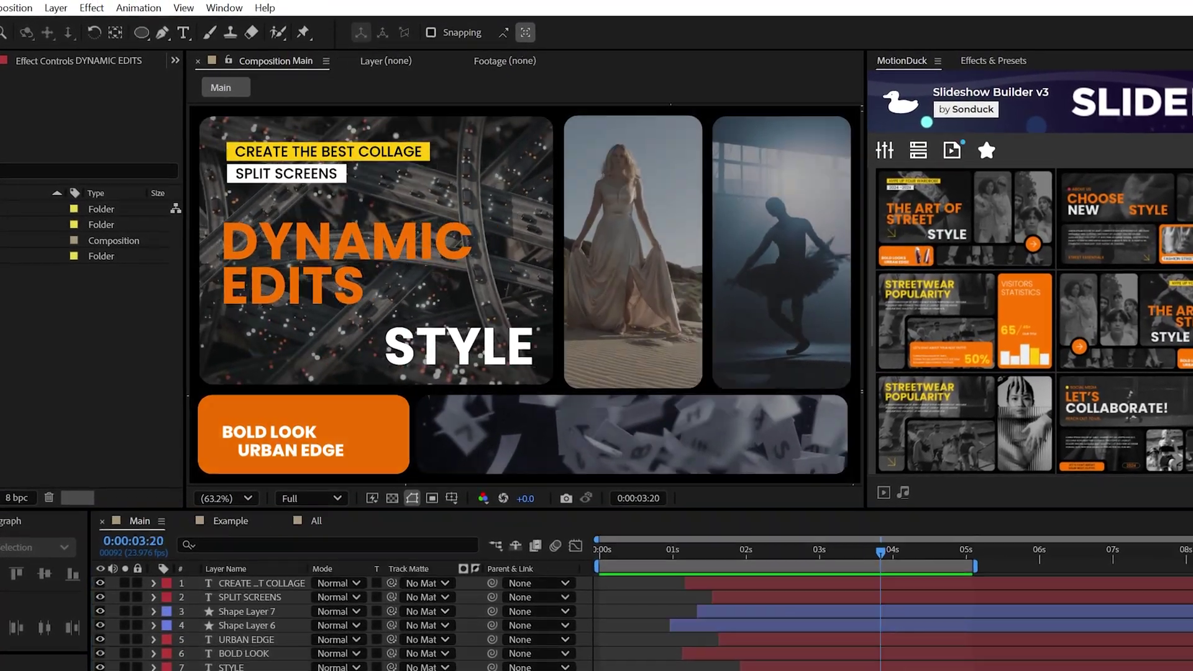
# Draw an orange circle where the two tall clips meet the lower clip, and give it a thick solid black stroke.
pyautogui.click(140, 33)
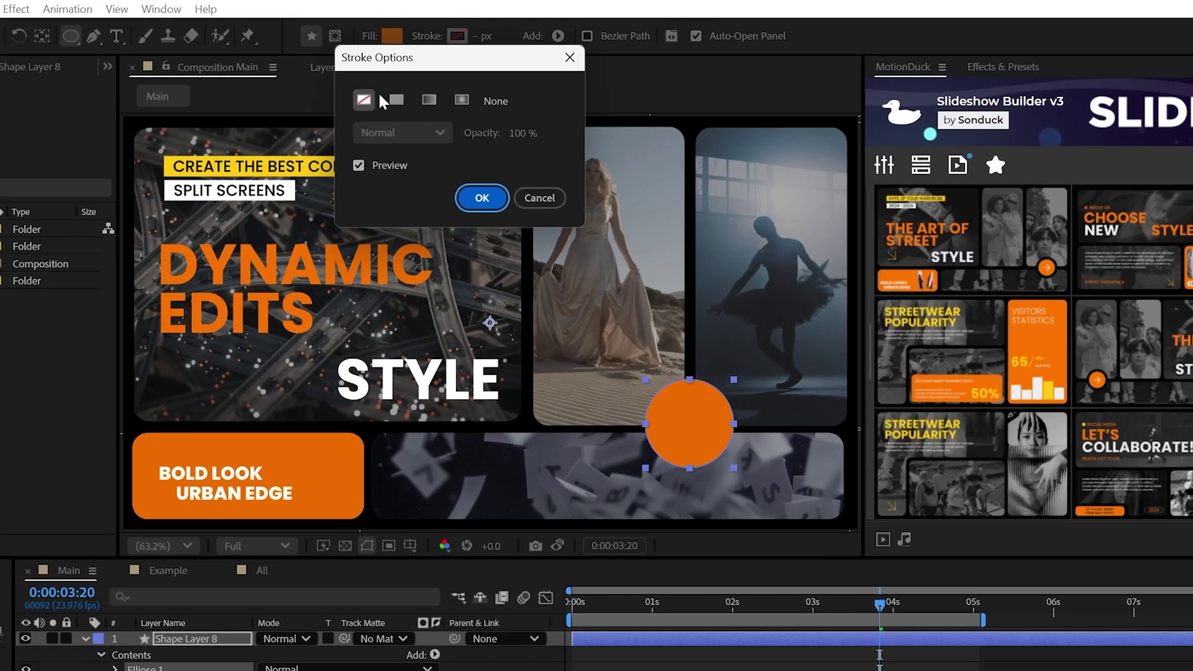
pyautogui.click(441, 94)
pyautogui.click(513, 177)
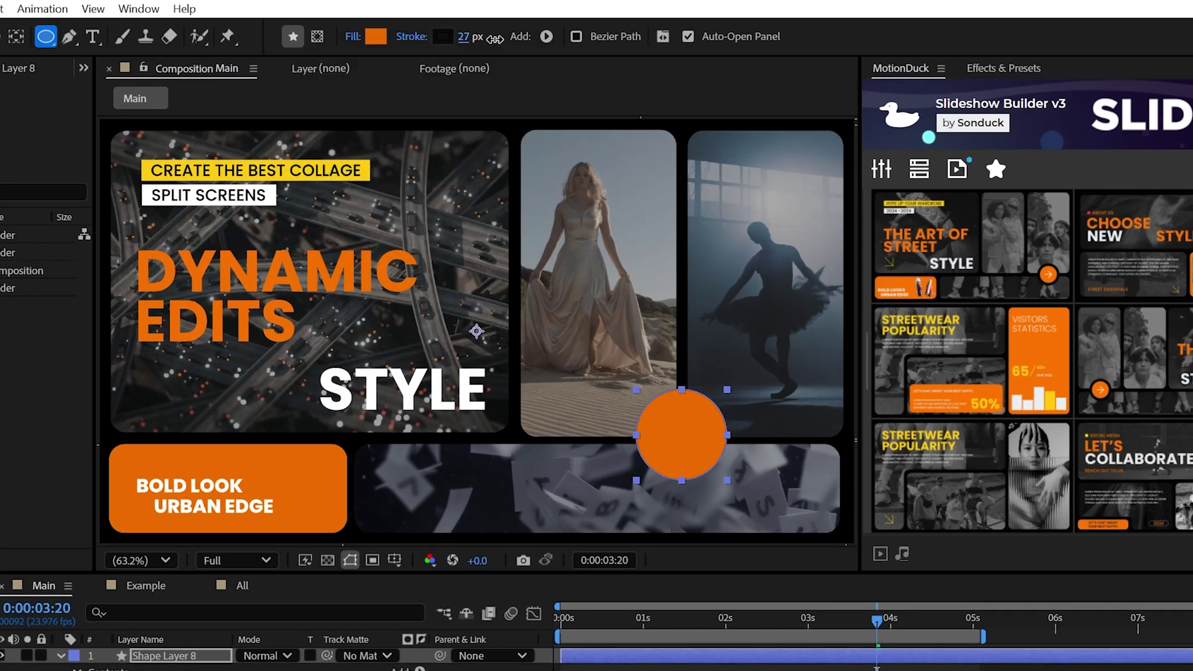
pyautogui.moveTo(513, 42); pyautogui.dragTo(505, 42)
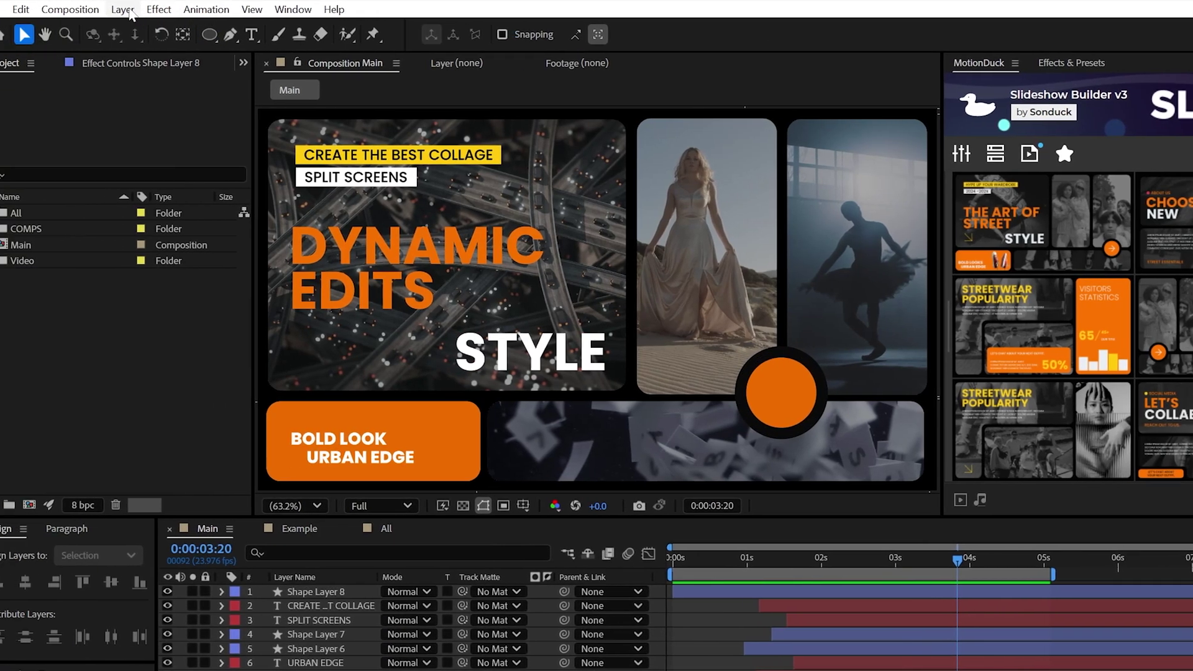
# Create a 1920 x 1080 px solid named Dark Gray Solid 1 and move it beneath all other layers.
pyautogui.click(129, 13)
pyautogui.moveTo(148, 26)
pyautogui.click(409, 48)
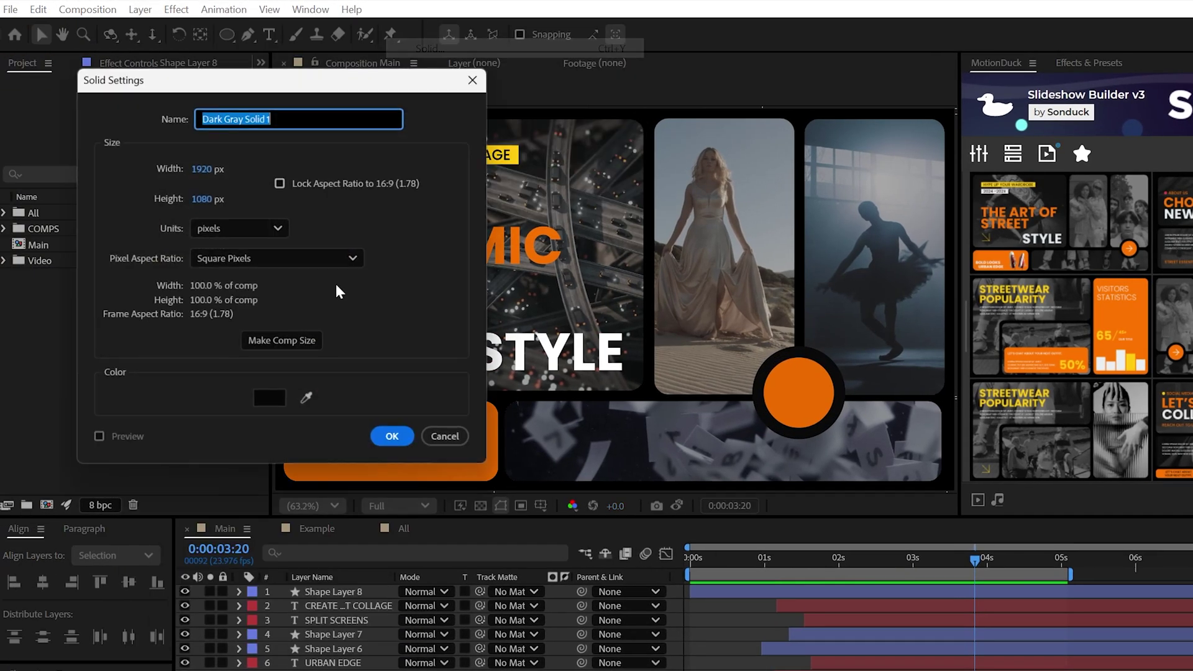
pyautogui.click(391, 440)
pyautogui.moveTo(311, 592); pyautogui.dragTo(312, 646)
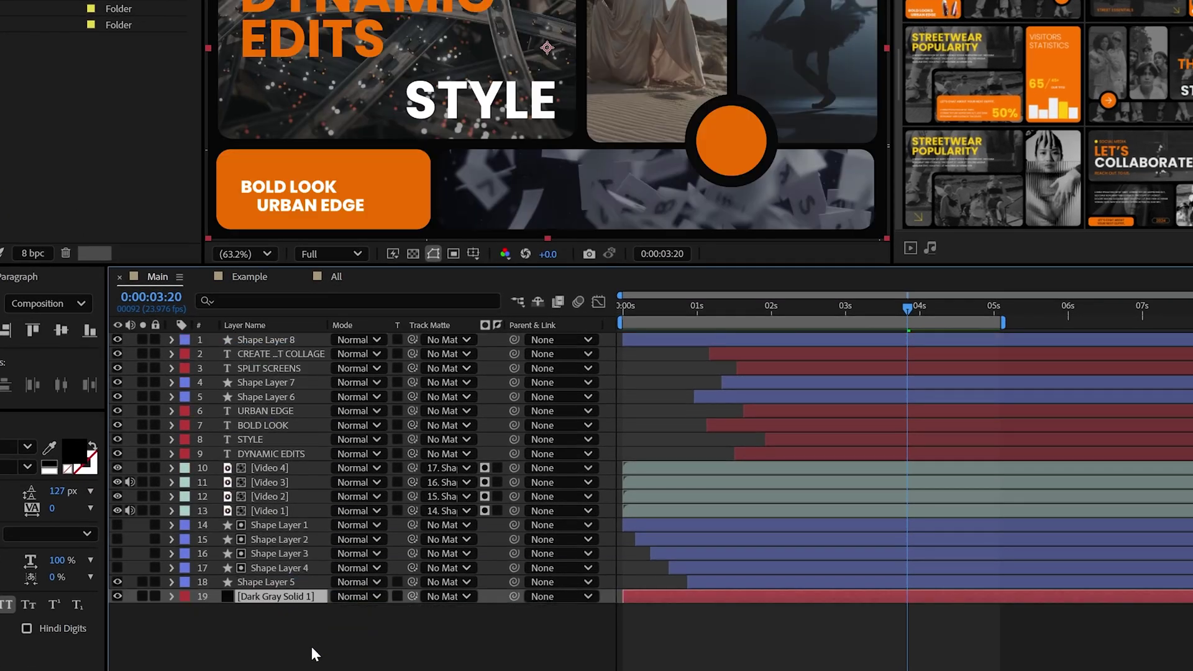
# Draw a white right-pointing arrow with an 11 px stroke inside the orange circle, name the layers Arrow and Circle, and parent Arrow to Circle.
pyautogui.press('g')
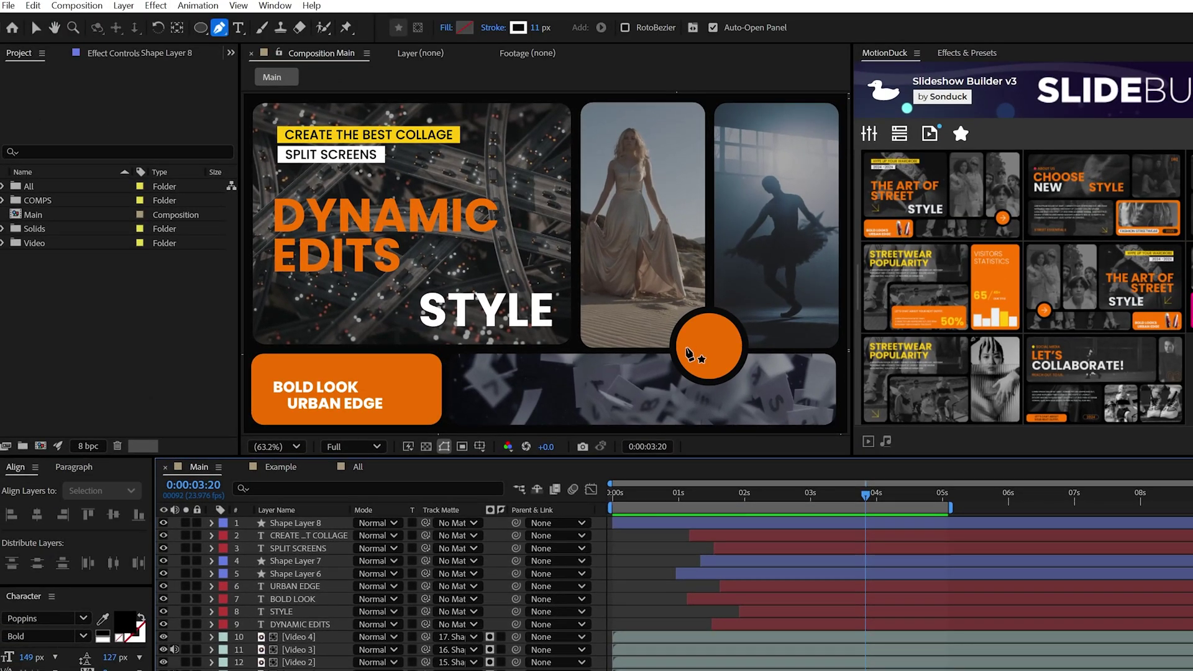
pyautogui.click(686, 347)
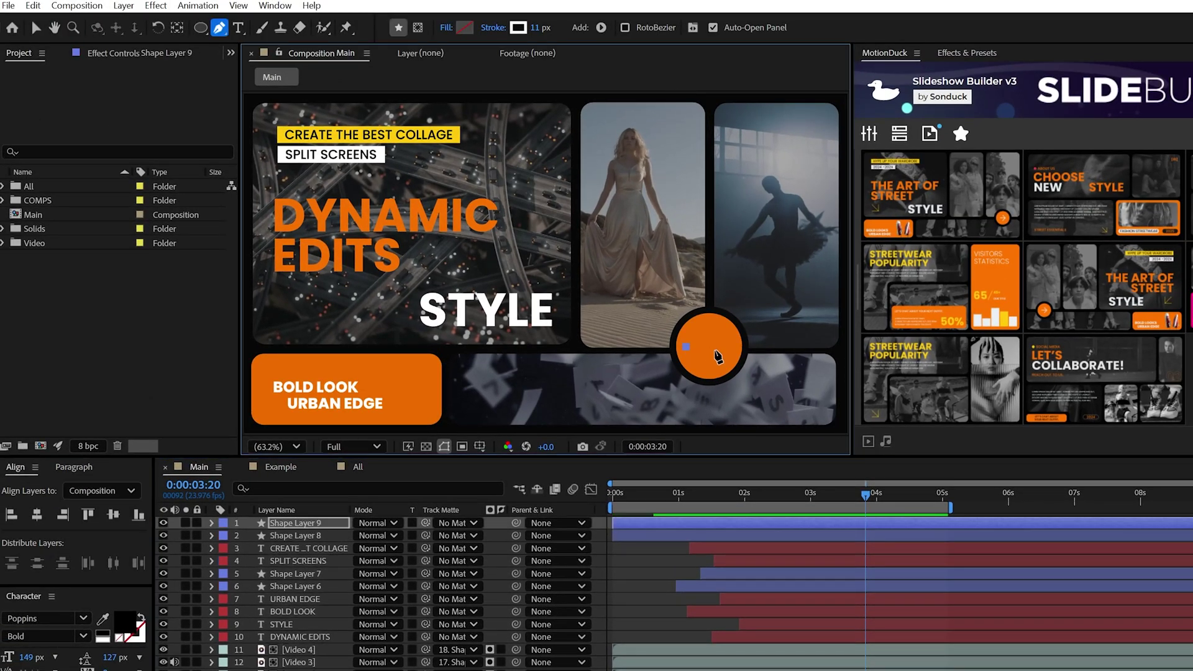
pyautogui.click(307, 535)
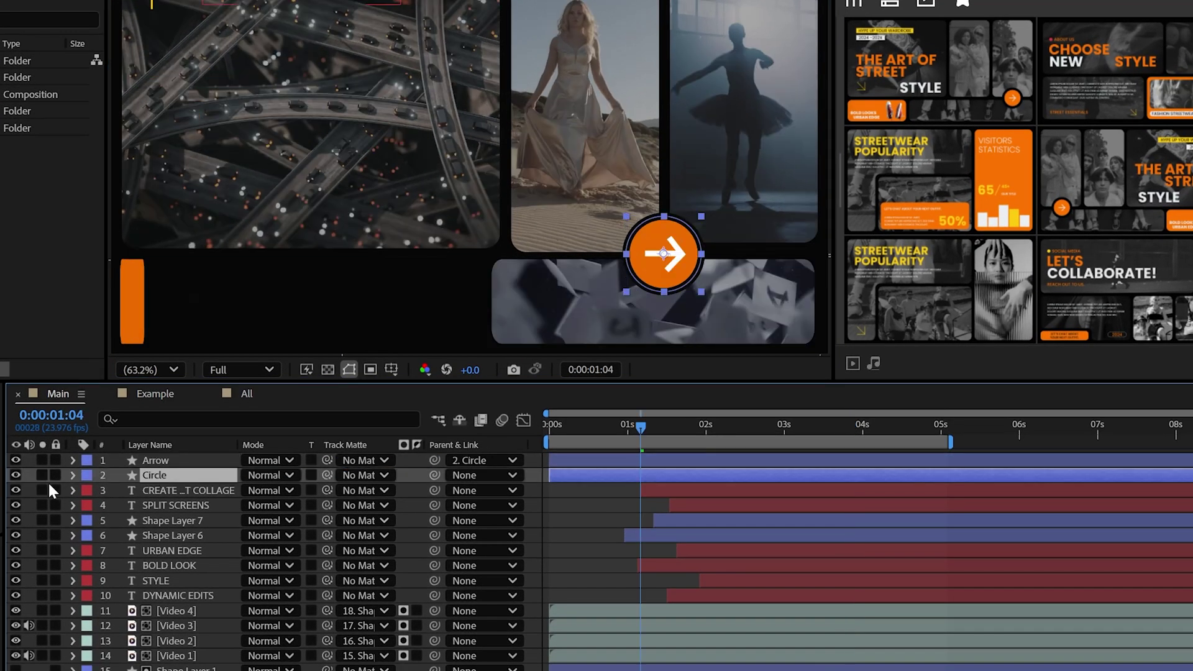
# Keyframe the Circle layer's Rotation at 0:00:01:04 and give it a different angle at the start of the timeline.
pyautogui.click(72, 475)
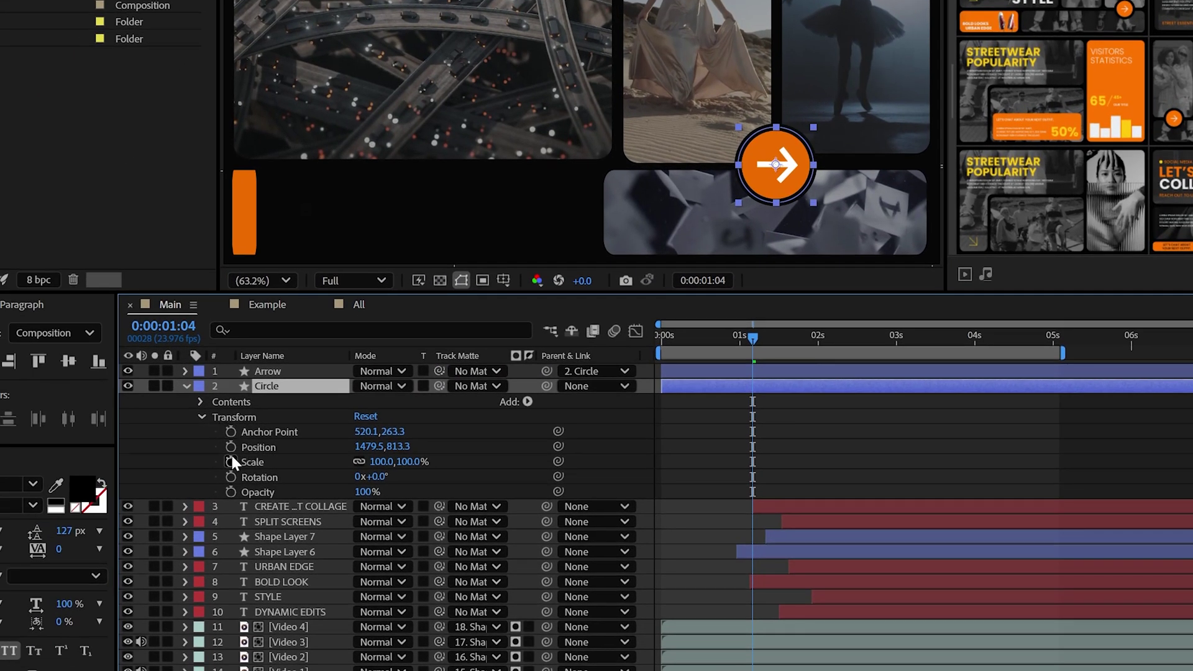
pyautogui.click(231, 476)
pyautogui.moveTo(743, 338); pyautogui.dragTo(662, 339)
pyautogui.moveTo(380, 476); pyautogui.dragTo(398, 477)
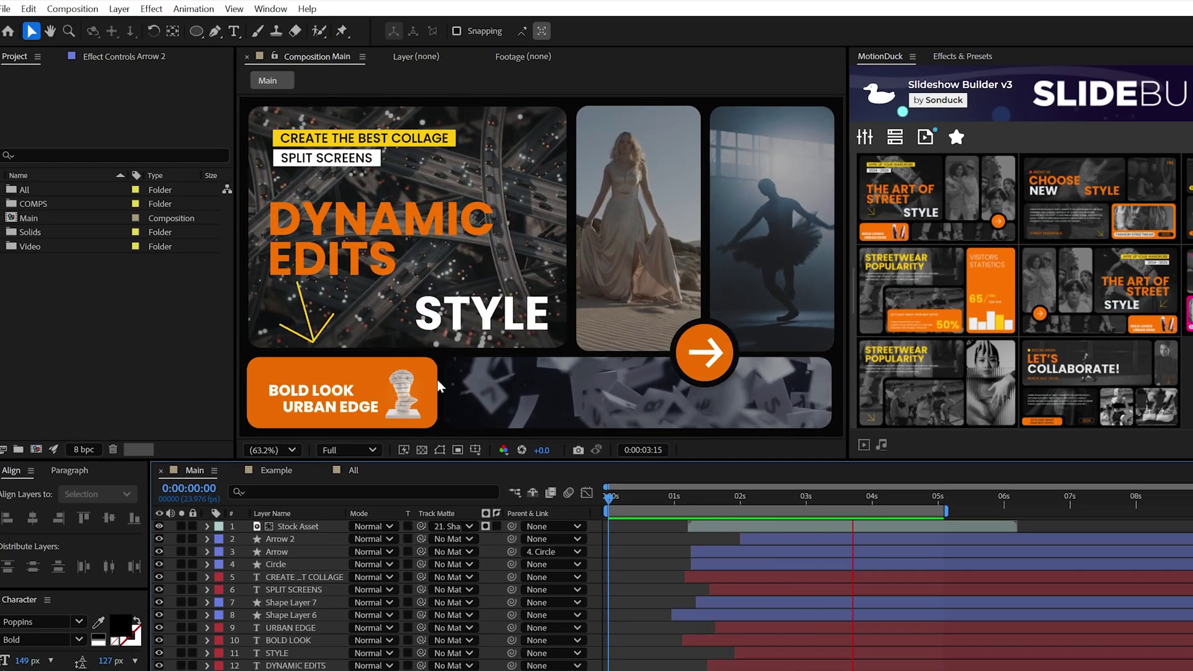
# Preview the collage from about two seconds and draw a black rectangle covering the whole frame on a new shape layer.
pyautogui.click(734, 496)
pyautogui.press('space')
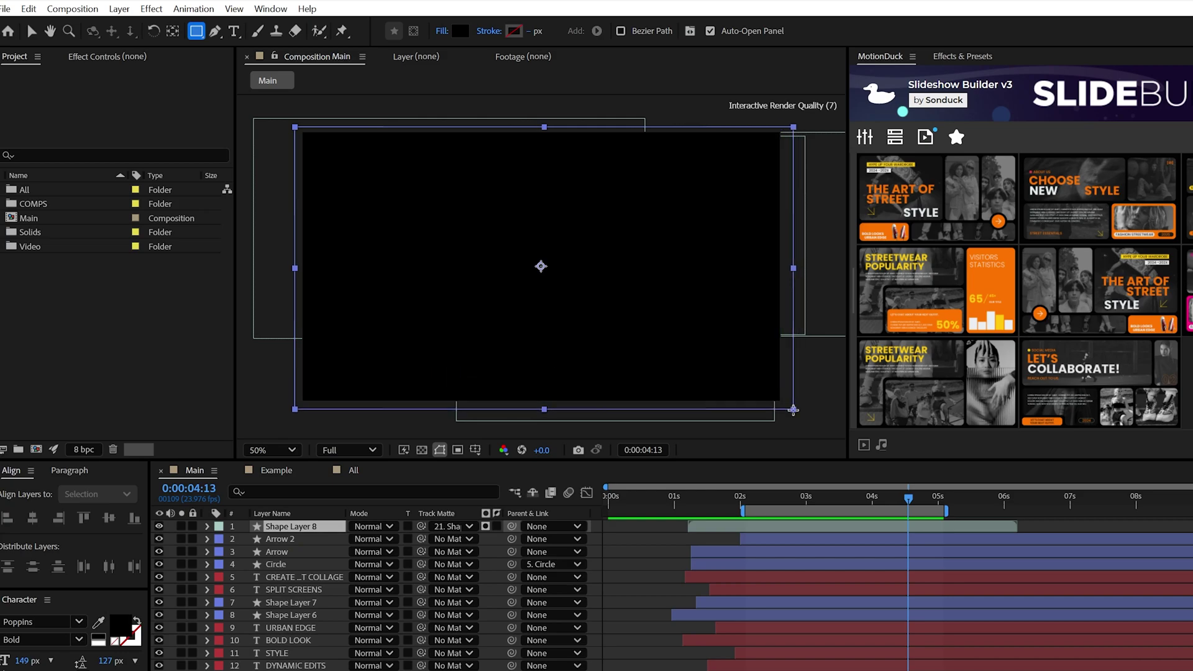
pyautogui.moveTo(794, 410); pyautogui.dragTo(794, 411)
# Keyframe Shape Layer 8's Position from 960, -580 at 0:00:00:00 into frame at about one second, and set its blending mode to Stencil Alpha.
pyautogui.moveTo(628, 509); pyautogui.dragTo(609, 500)
pyautogui.click(221, 540)
pyautogui.click(221, 552)
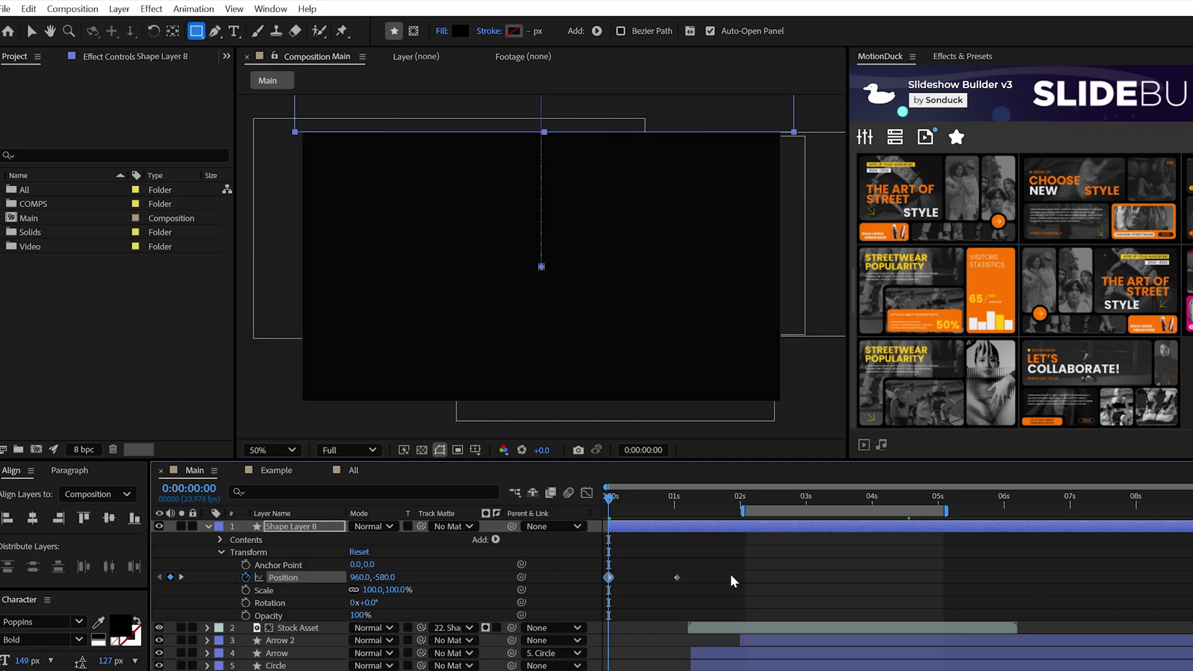
pyautogui.click(372, 527)
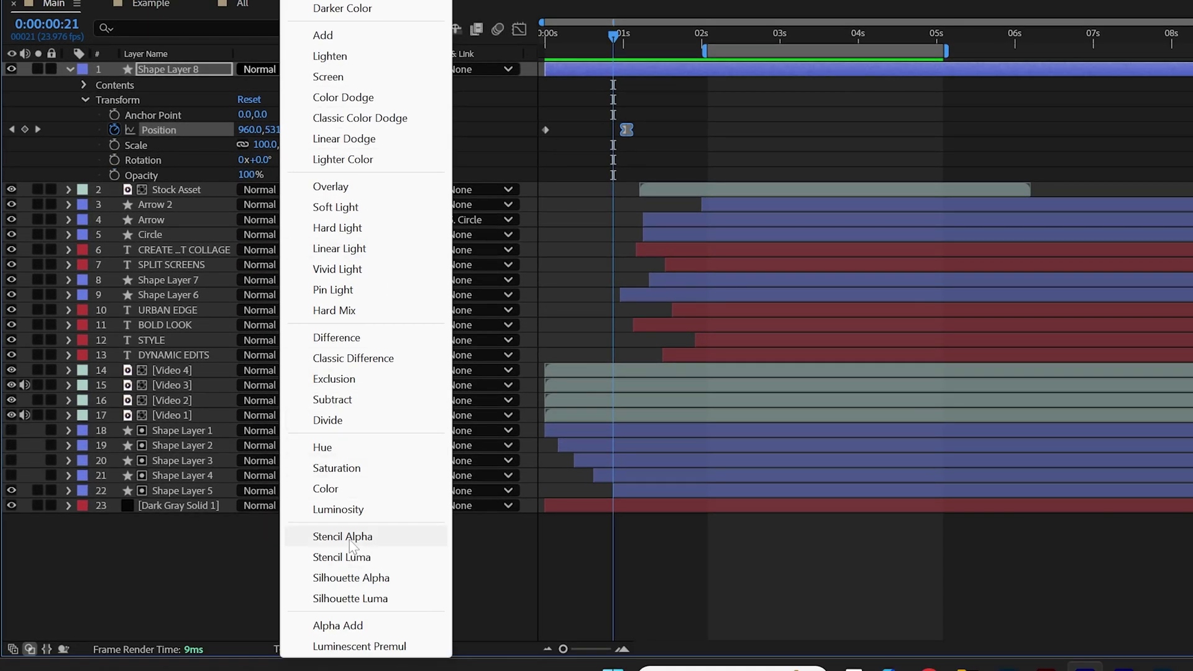
pyautogui.click(352, 536)
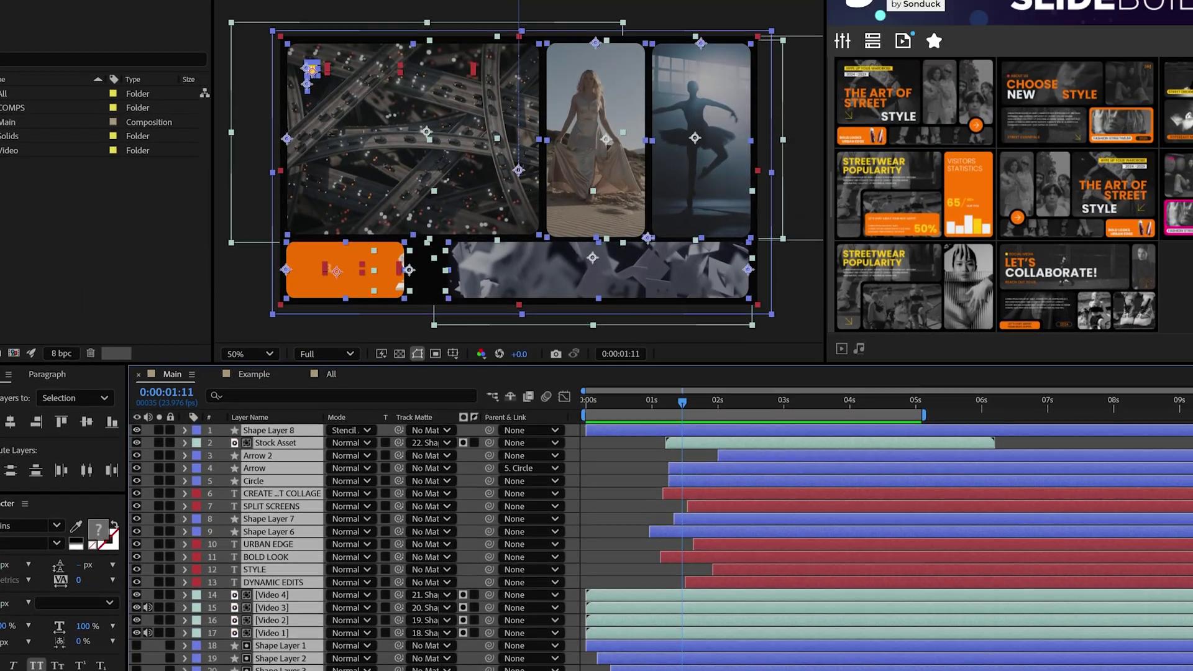
# Pre-compose all the collage layers as Slide 1 and shift that layer to start at about three seconds above Slide 2.
pyautogui.click(97, 9)
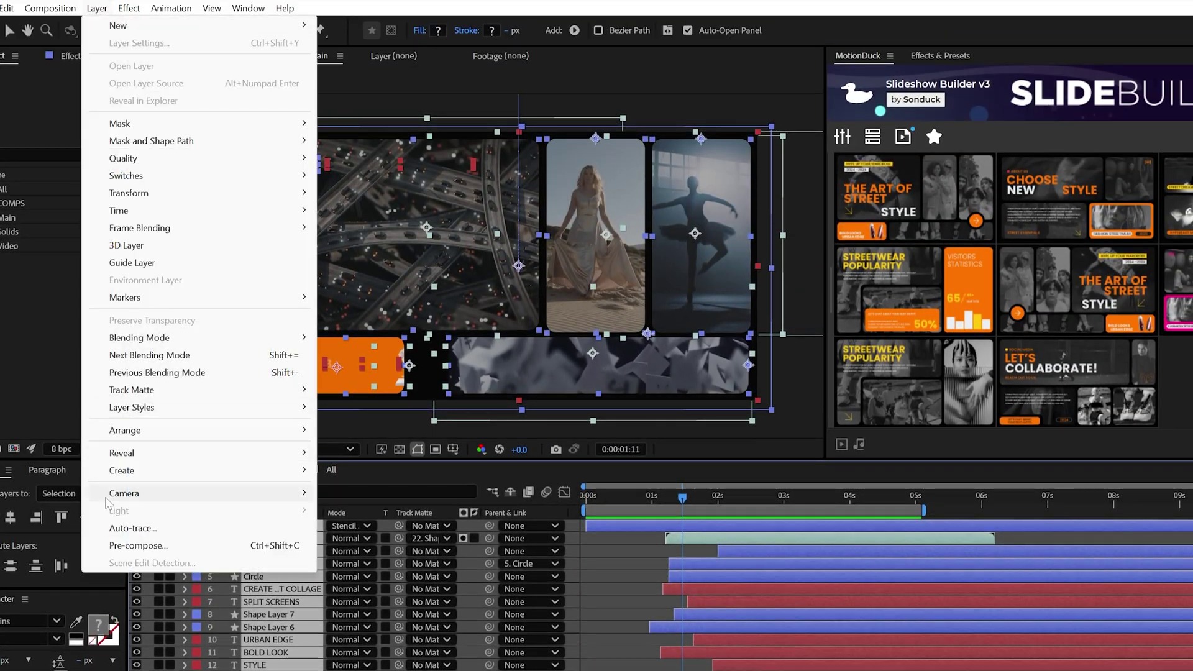
pyautogui.click(138, 546)
pyautogui.write('Slide 1')
pyautogui.press('Return')
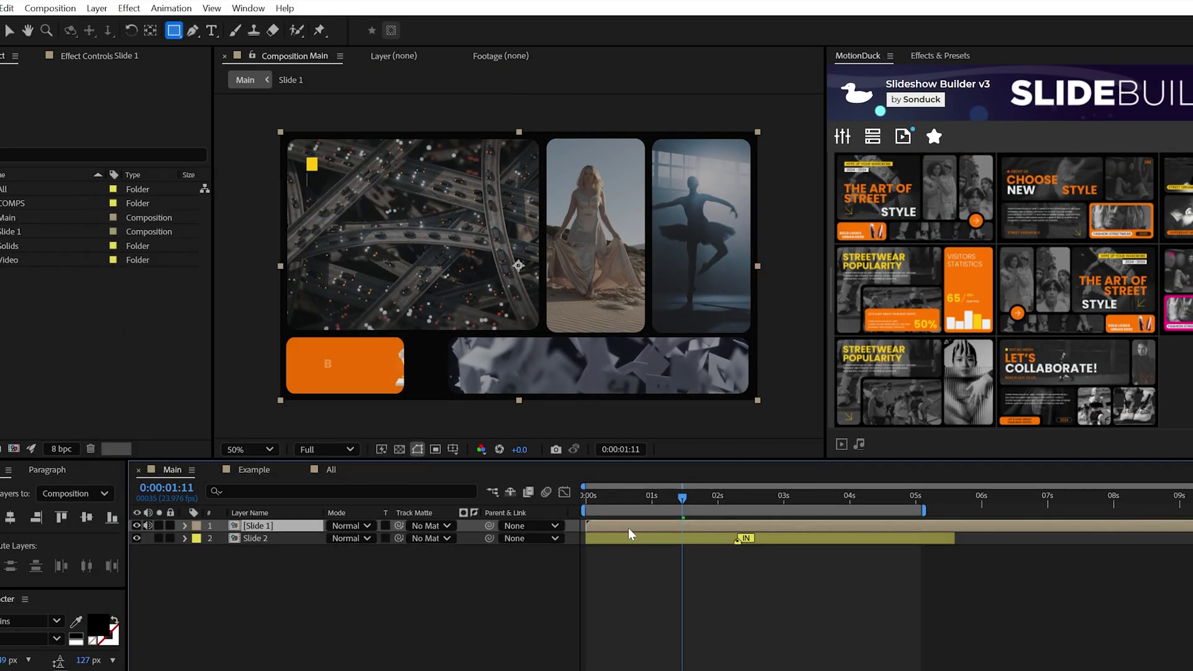
pyautogui.moveTo(629, 528); pyautogui.dragTo(822, 531)
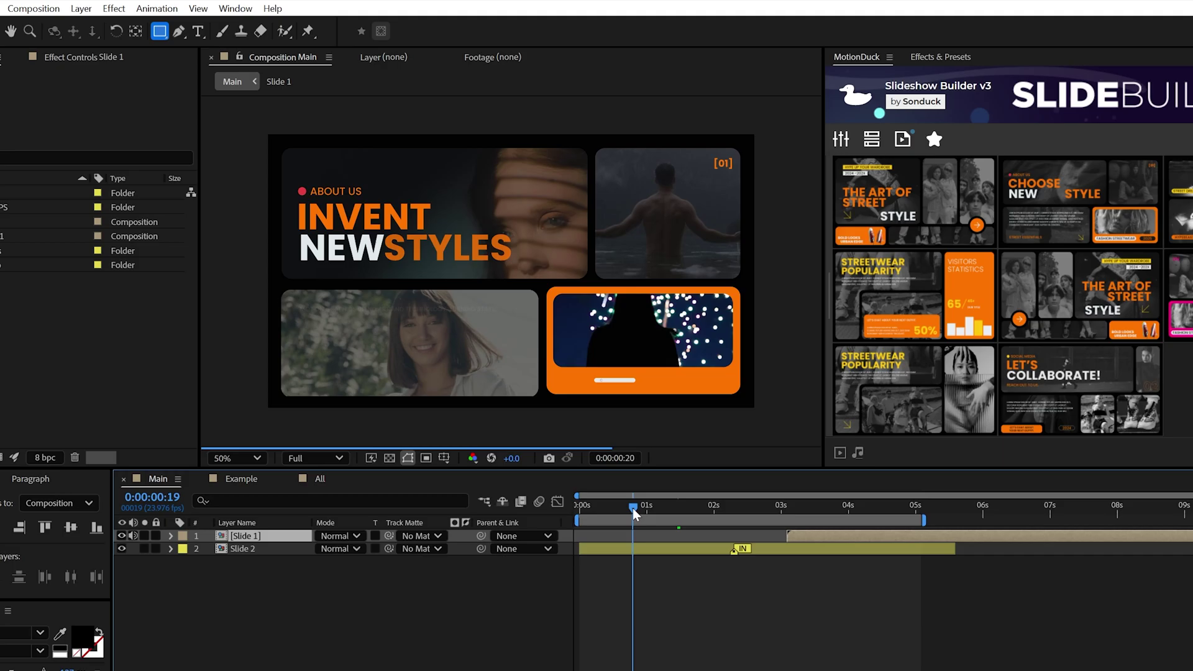